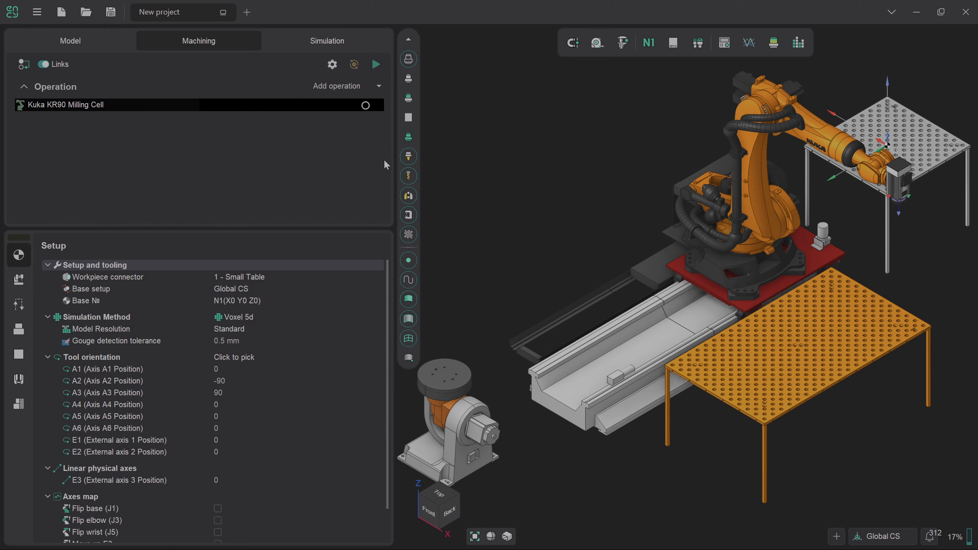
- Import the twist.3dm model into the Part folder
{"action": "left_click", "coordinate": [83, 36]}
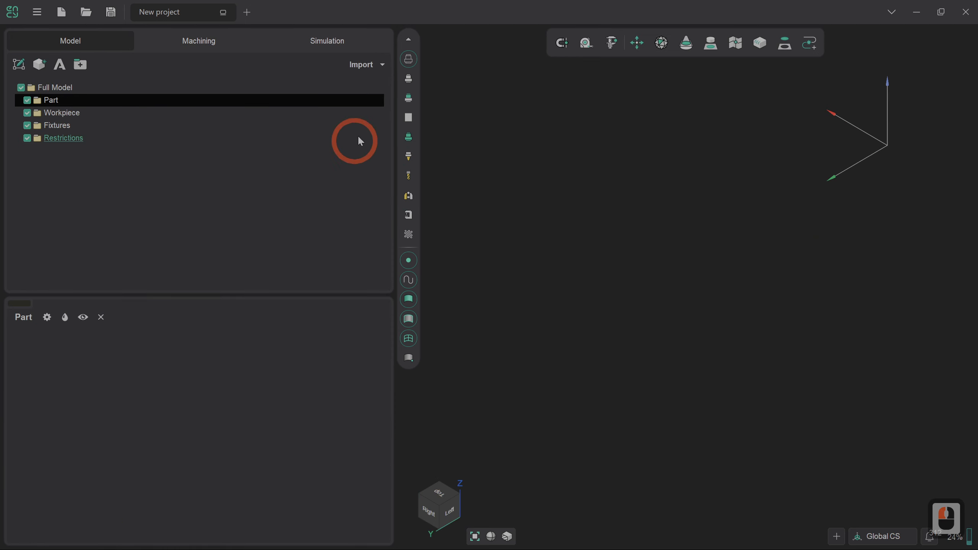
{"action": "left_click", "coordinate": [374, 65]}
{"action": "left_click", "coordinate": [382, 82]}
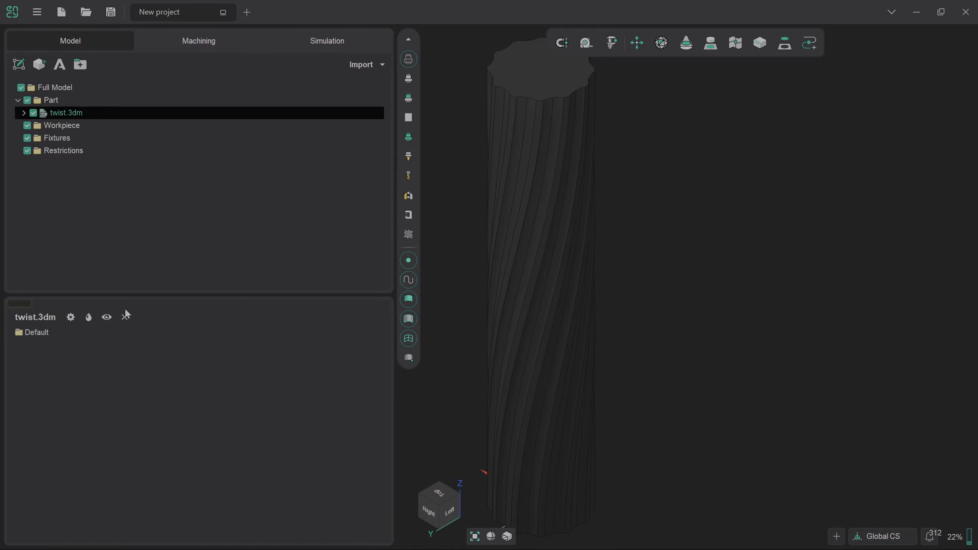
- Check the overall dimensions of the imported twist.3dm part in its object properties
{"action": "left_click", "coordinate": [67, 320]}
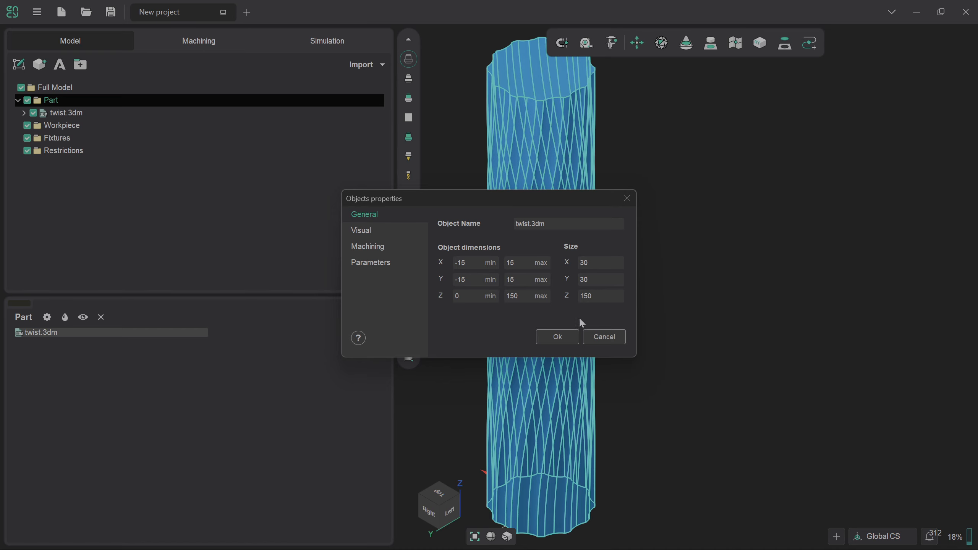
{"action": "left_click", "coordinate": [557, 337]}
{"action": "left_click", "coordinate": [239, 261]}
- Scale the twist.3dm part by a factor of 5 about the origin
{"action": "left_click", "coordinate": [114, 117]}
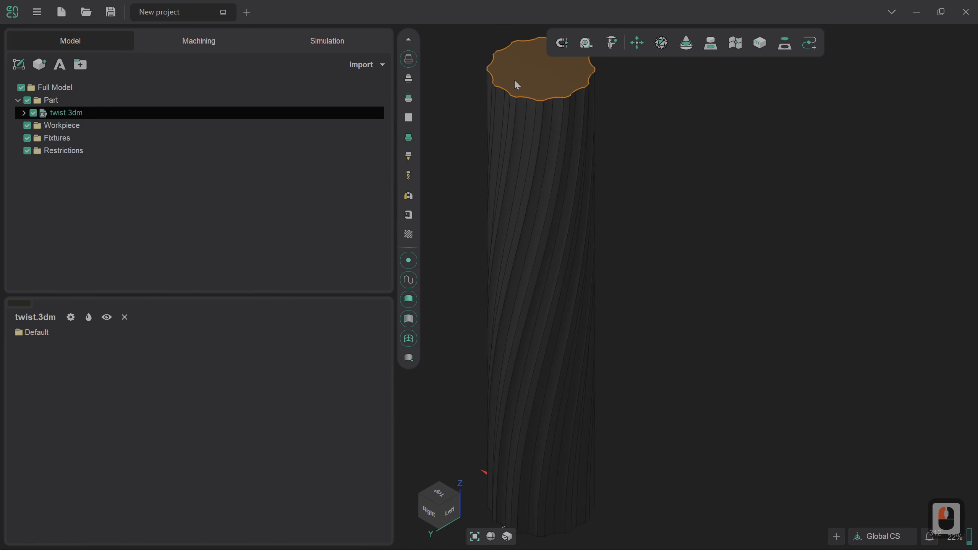
{"action": "left_click", "coordinate": [636, 44]}
{"action": "left_click", "coordinate": [640, 112]}
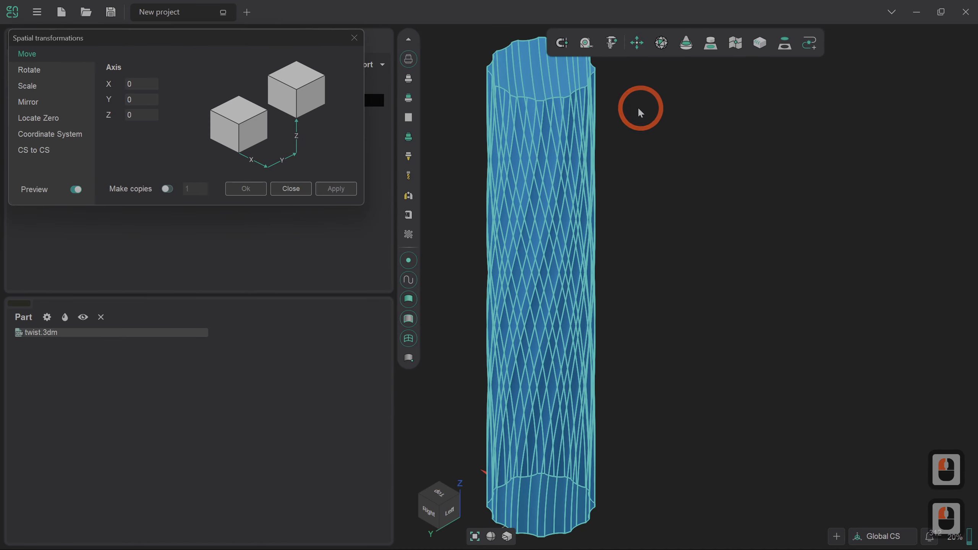
{"action": "left_click", "coordinate": [39, 88]}
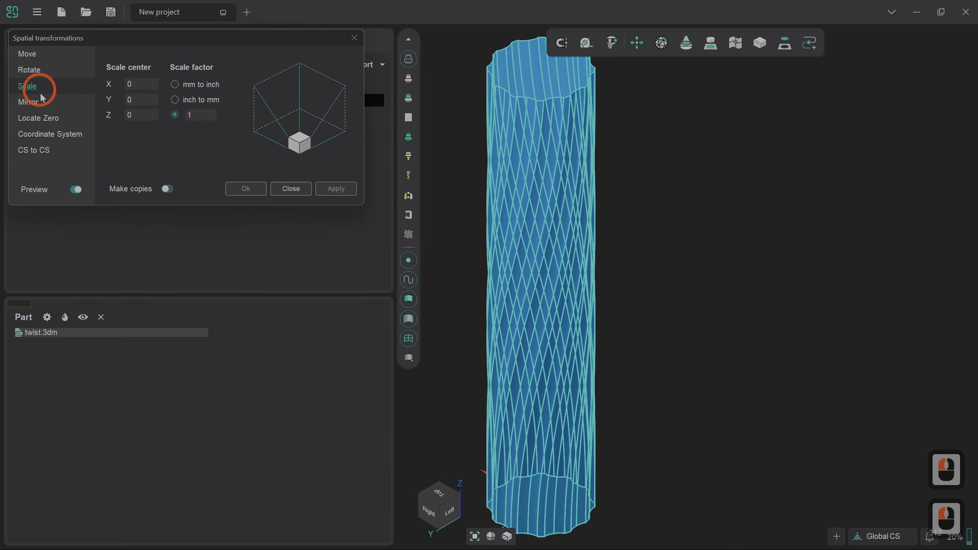
{"action": "double_click", "coordinate": [194, 116]}
{"action": "type", "text": "5"}
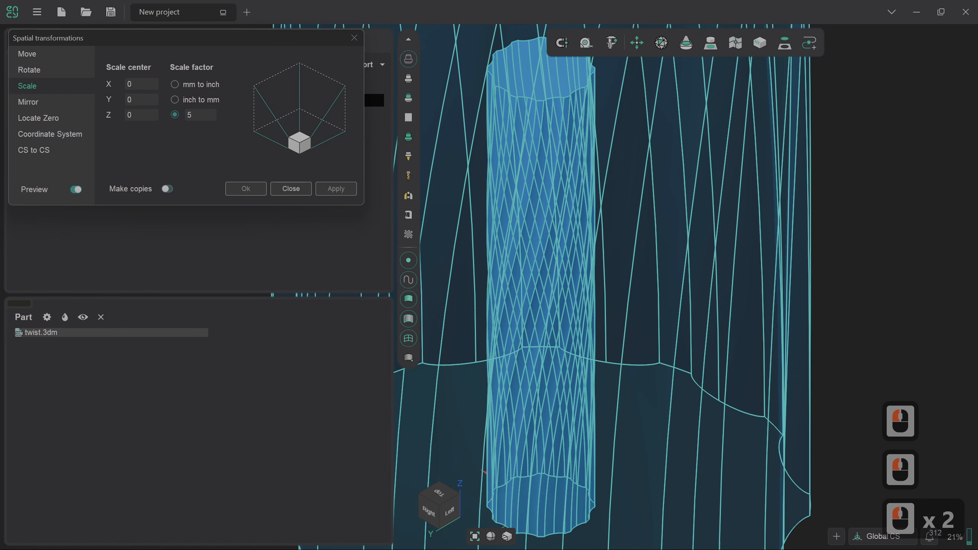
{"action": "left_click", "coordinate": [335, 188]}
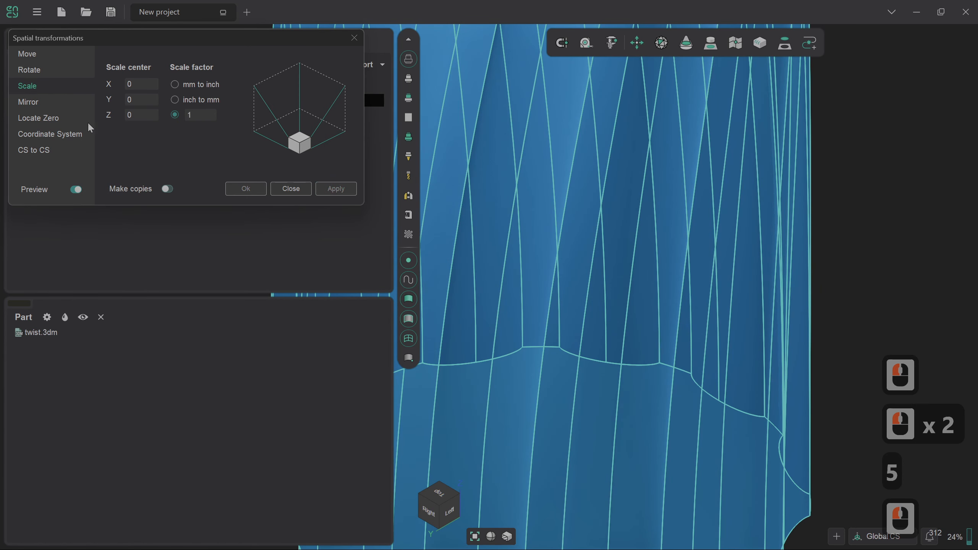
- Locate the part's zero at the middle in X, the middle in Y and the minimum in Z
{"action": "left_click", "coordinate": [60, 119]}
{"action": "left_click", "coordinate": [121, 100]}
{"action": "left_click", "coordinate": [159, 101]}
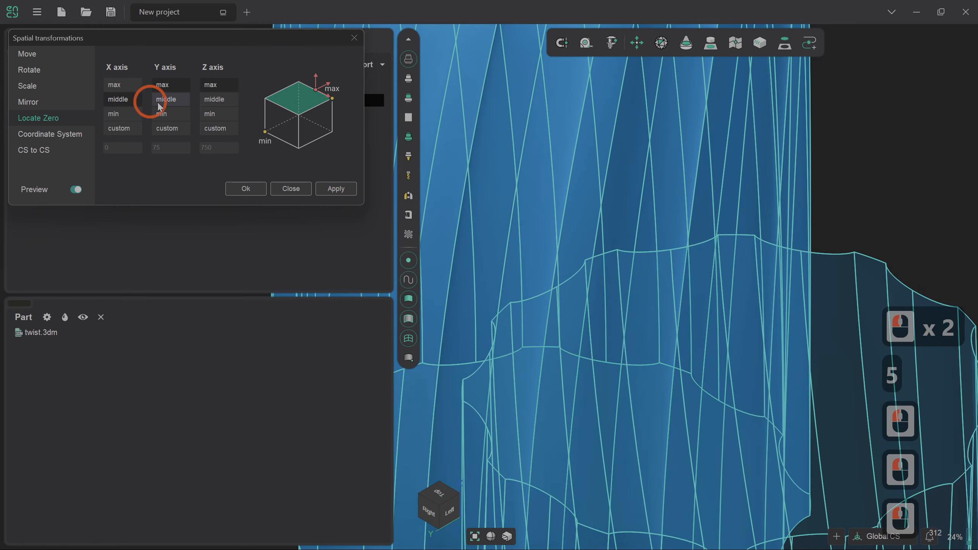
{"action": "left_click", "coordinate": [210, 114]}
{"action": "left_click", "coordinate": [325, 188]}
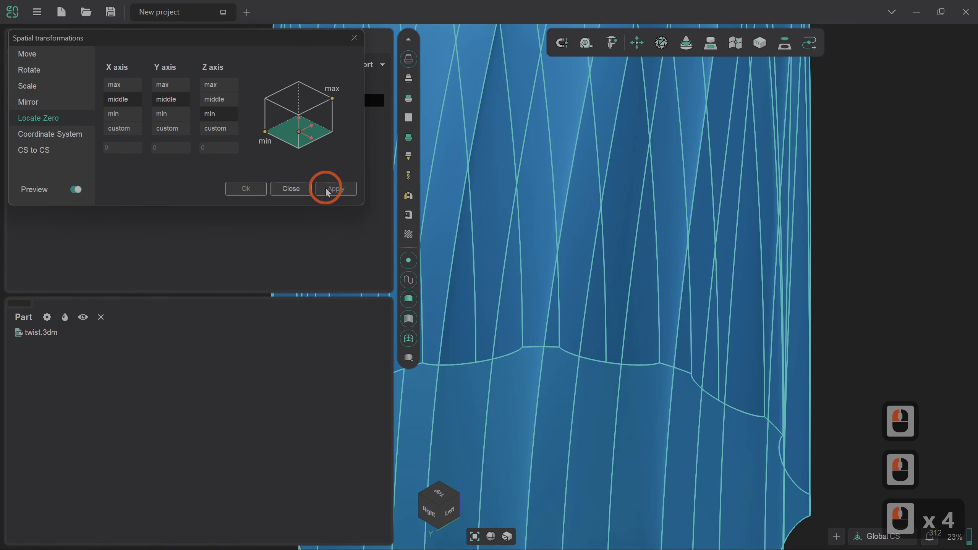
- Move the twist.3dm part 100 along the Z axis and finish the spatial transformations
{"action": "left_click", "coordinate": [28, 56]}
{"action": "left_click", "coordinate": [128, 116]}
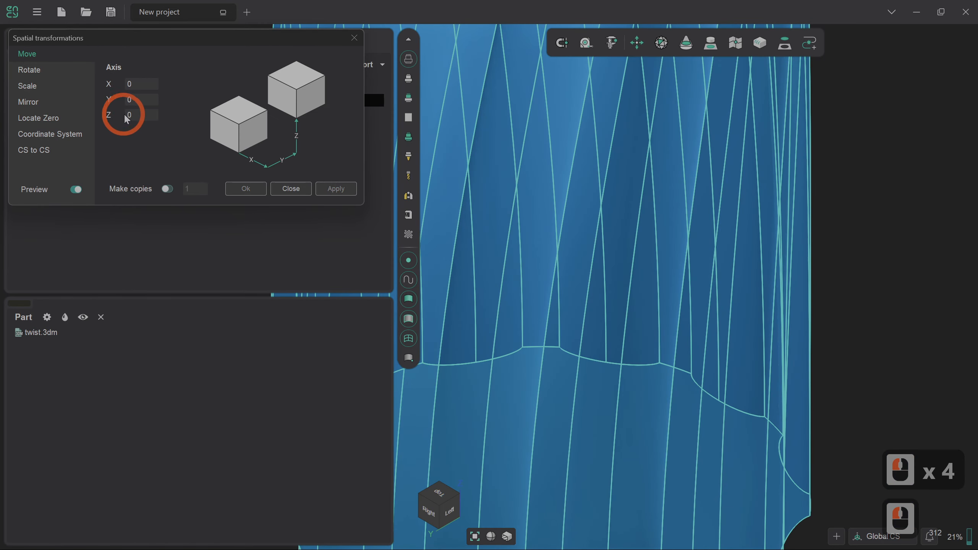
{"action": "left_click", "coordinate": [128, 116]}
{"action": "left_click", "coordinate": [172, 122]}
{"action": "type", "text": "1"}
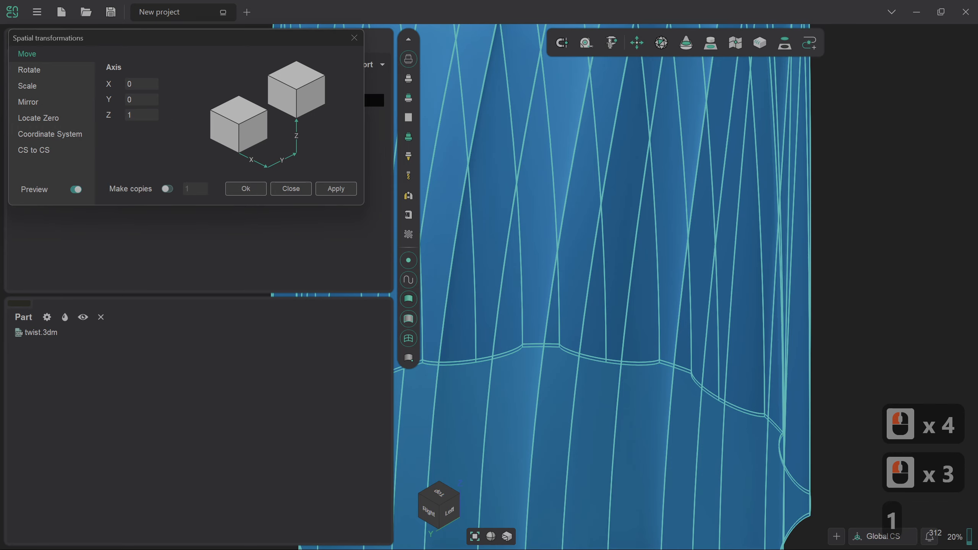
{"action": "type", "text": "00"}
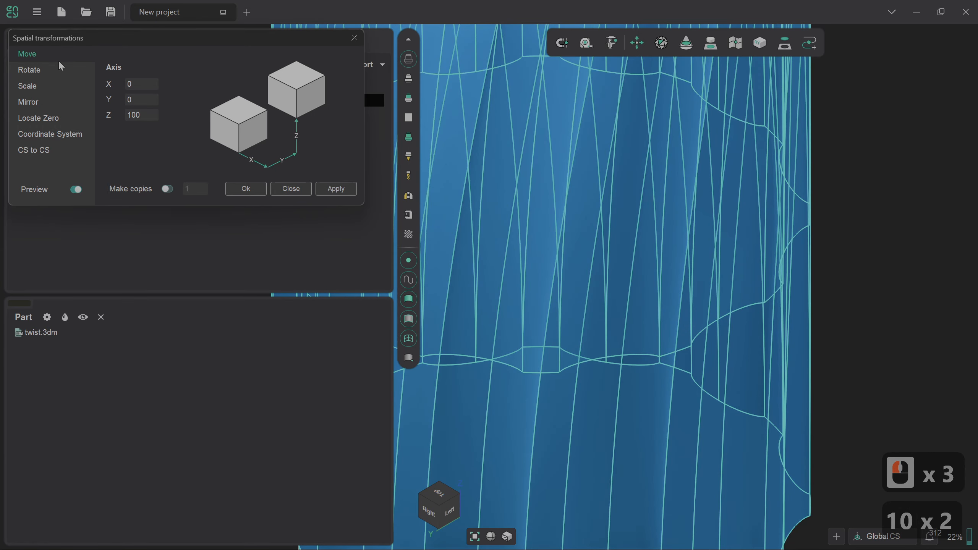
{"action": "left_click", "coordinate": [342, 193]}
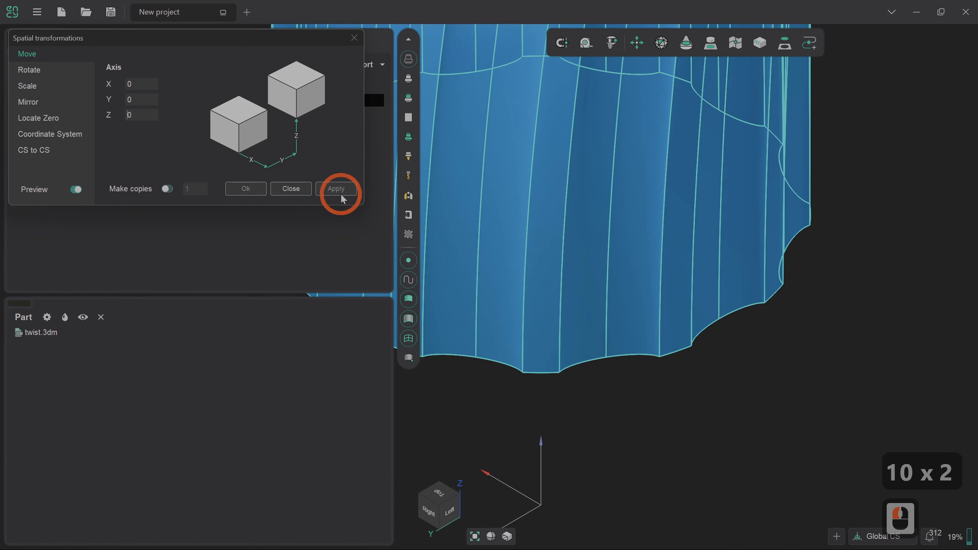
{"action": "left_click", "coordinate": [354, 38]}
{"action": "left_click", "coordinate": [564, 262]}
{"action": "left_click", "coordinate": [698, 382]}
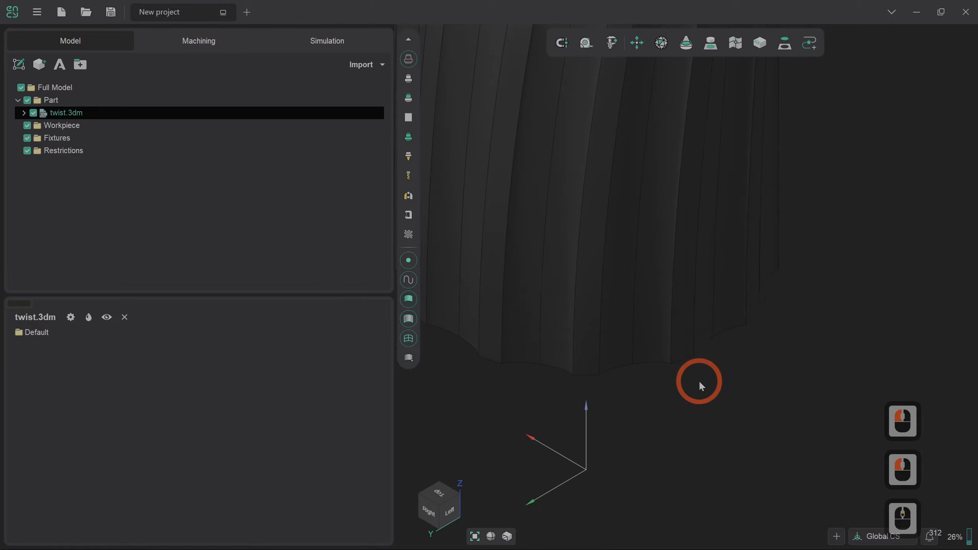
{"action": "scroll", "coordinate": [697, 383], "scroll_direction": "down", "scroll_amount": 7}
{"action": "scroll", "coordinate": [708, 200], "scroll_direction": "up", "scroll_amount": 2}
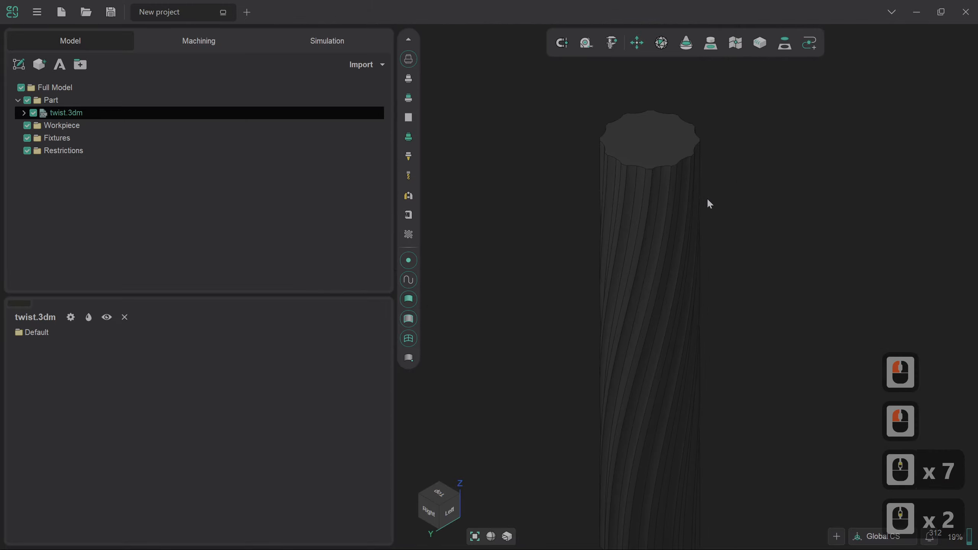
{"action": "scroll", "coordinate": [708, 201], "scroll_direction": "up", "scroll_amount": 1}
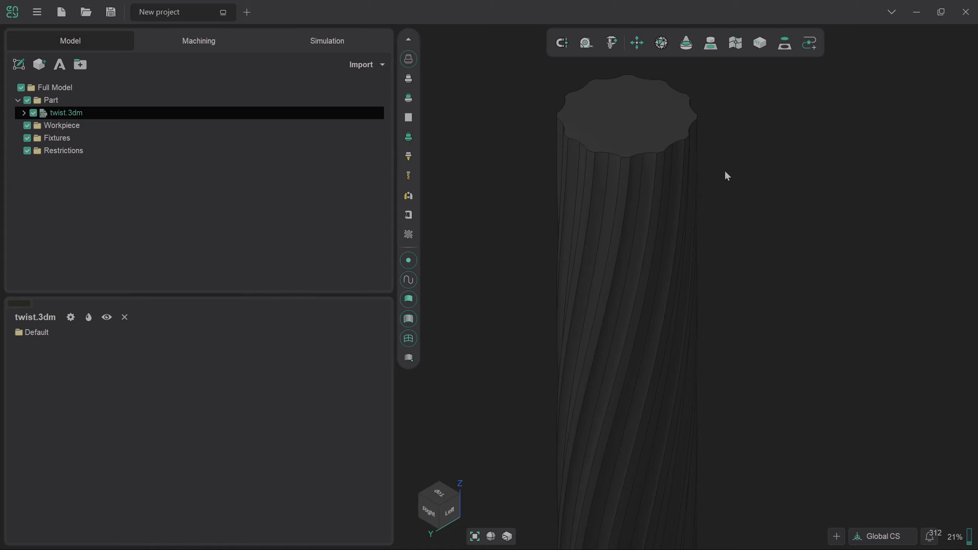
{"action": "scroll", "coordinate": [724, 170], "scroll_direction": "down", "scroll_amount": 1}
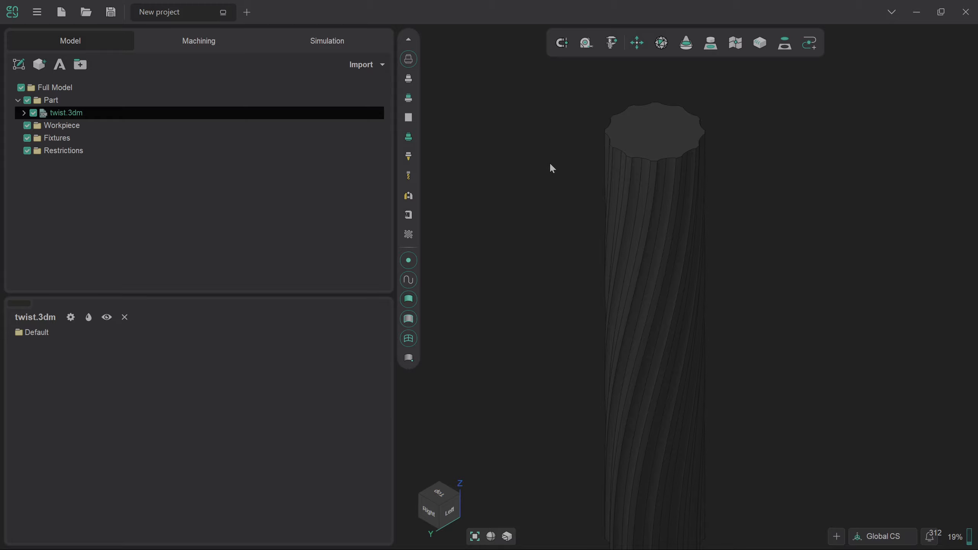
- Set the machining setup's workpiece connector to 3 - Rotary Positioner
{"action": "left_click", "coordinate": [222, 48]}
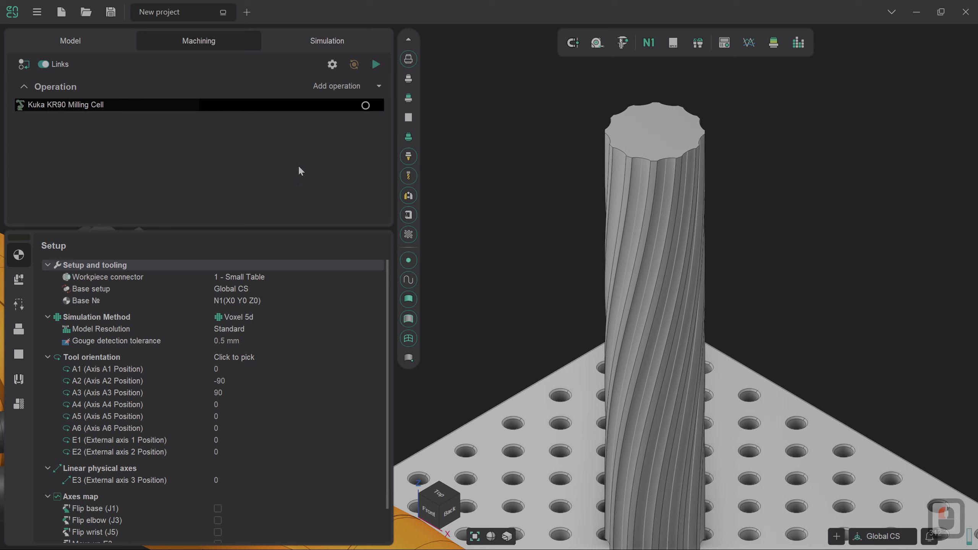
{"action": "left_click", "coordinate": [241, 277]}
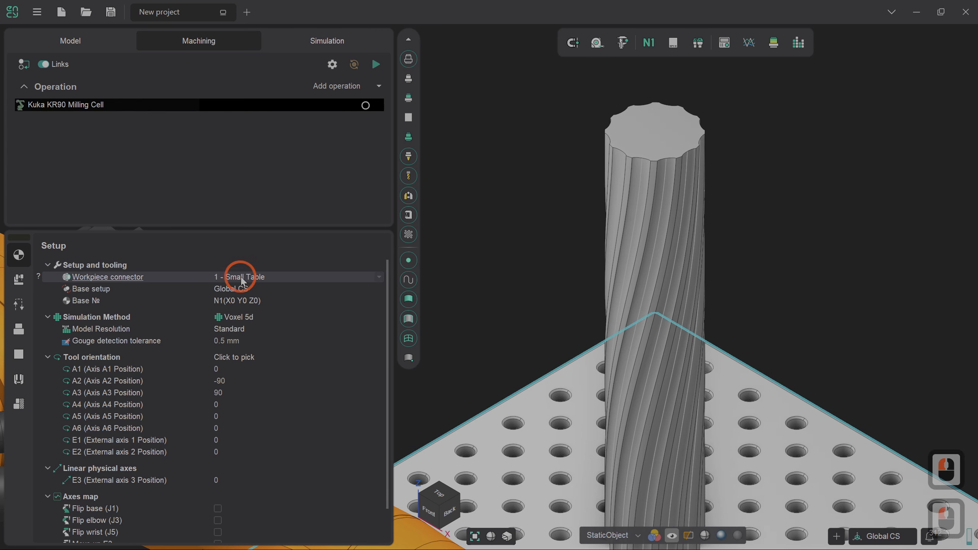
{"action": "left_click", "coordinate": [301, 280]}
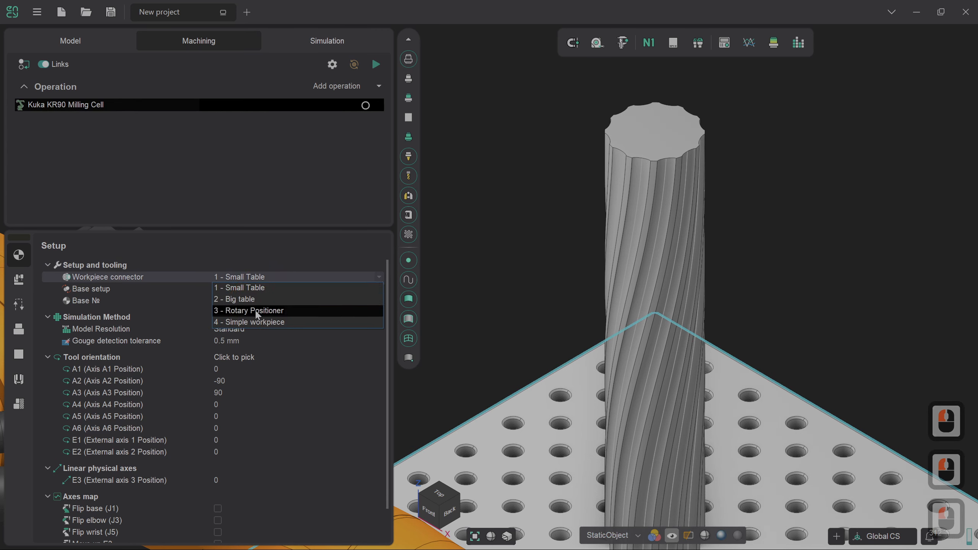
{"action": "left_click", "coordinate": [258, 311]}
{"action": "left_click", "coordinate": [618, 261]}
{"action": "scroll", "coordinate": [618, 260], "scroll_direction": "down", "scroll_amount": 7}
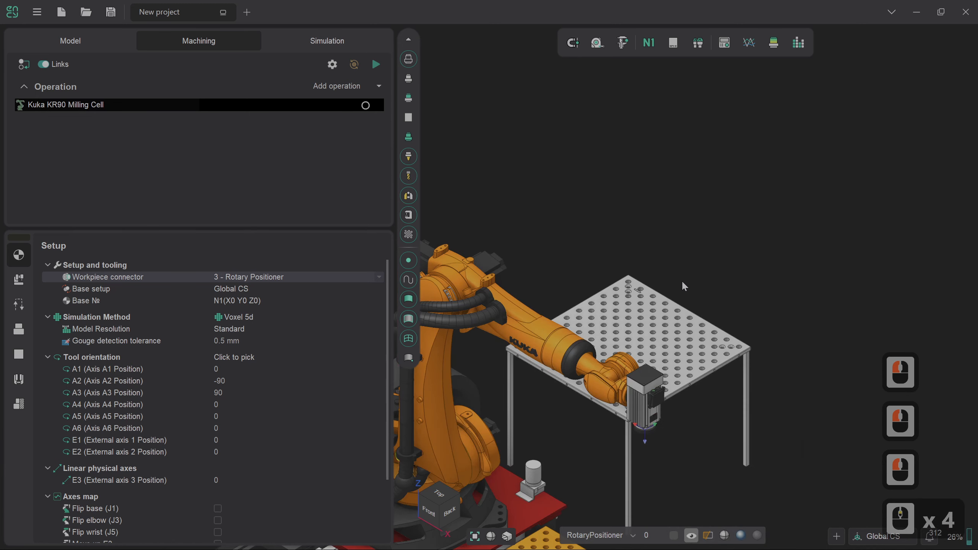
{"action": "scroll", "coordinate": [712, 288], "scroll_direction": "down", "scroll_amount": 1}
{"action": "scroll", "coordinate": [483, 393], "scroll_direction": "up", "scroll_amount": 4}
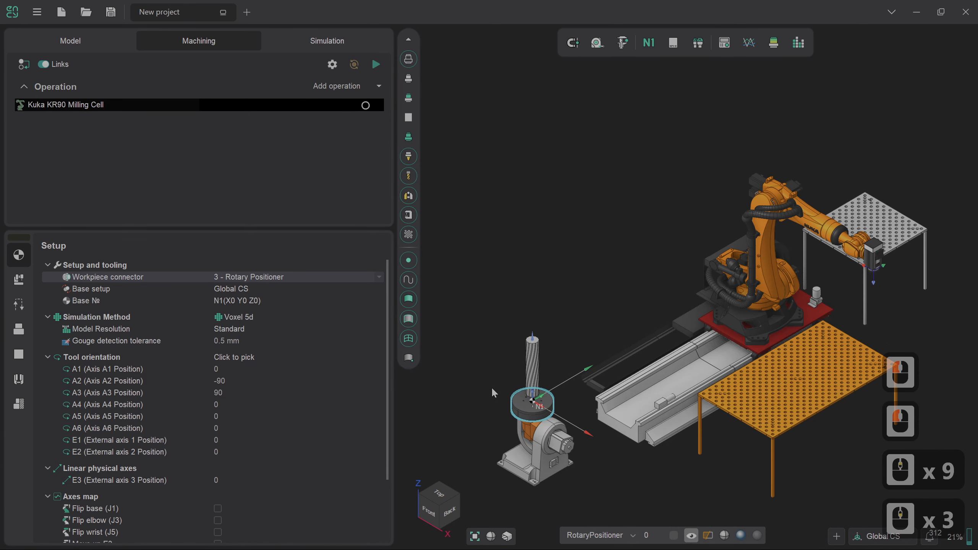
{"action": "scroll", "coordinate": [516, 437], "scroll_direction": "up", "scroll_amount": 3}
{"action": "scroll", "coordinate": [565, 329], "scroll_direction": "down", "scroll_amount": 2}
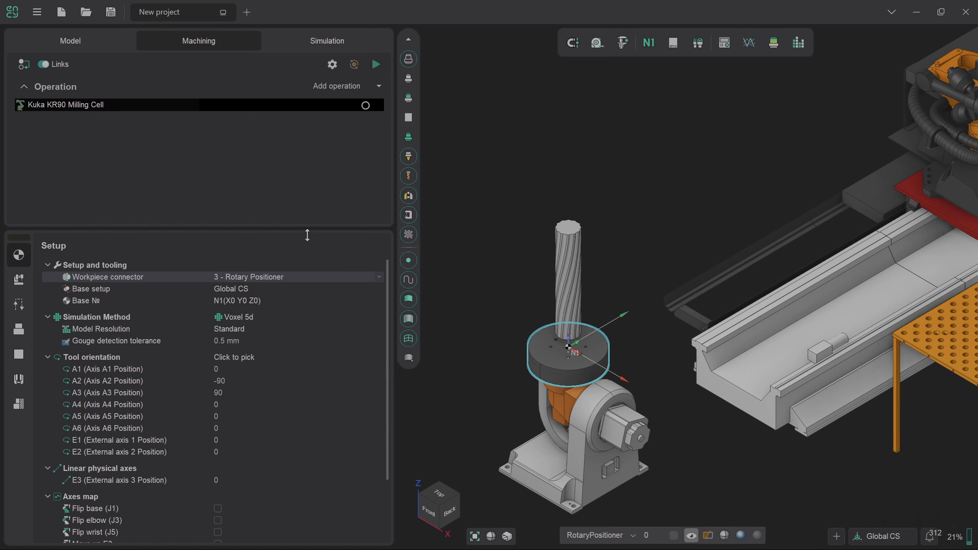
- Review the 4D rotary operation types and create a Rotary roughing operation
{"action": "left_click", "coordinate": [339, 87]}
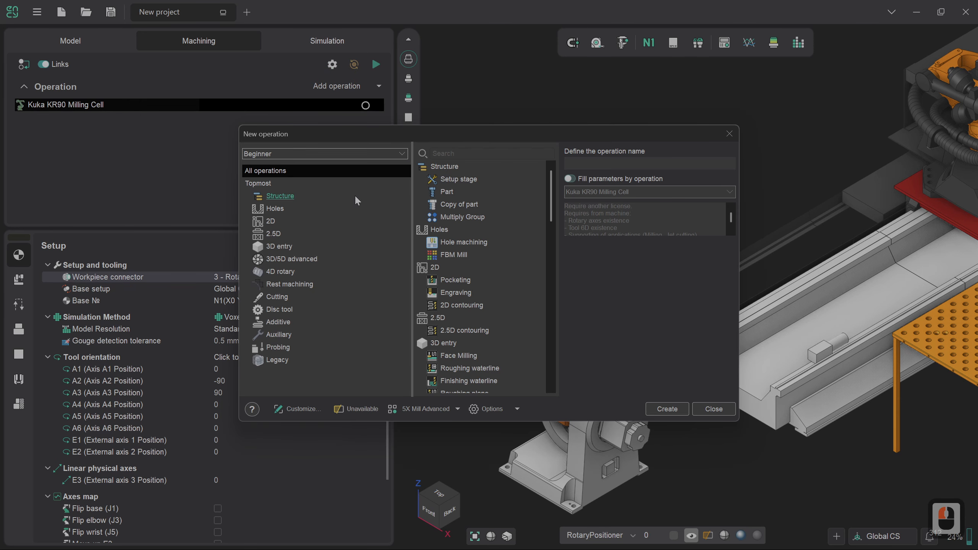
{"action": "left_click", "coordinate": [281, 273]}
{"action": "left_click", "coordinate": [388, 317]}
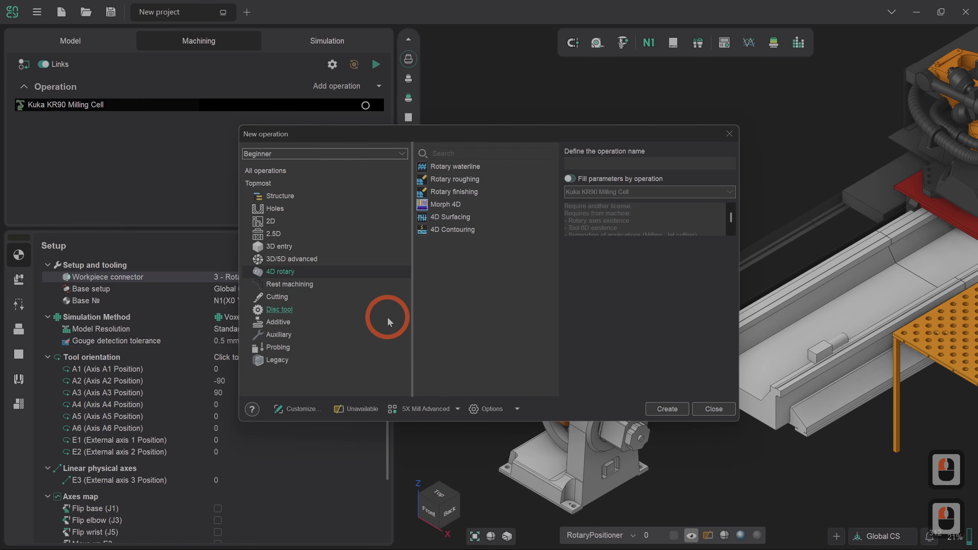
{"action": "left_click", "coordinate": [497, 169]}
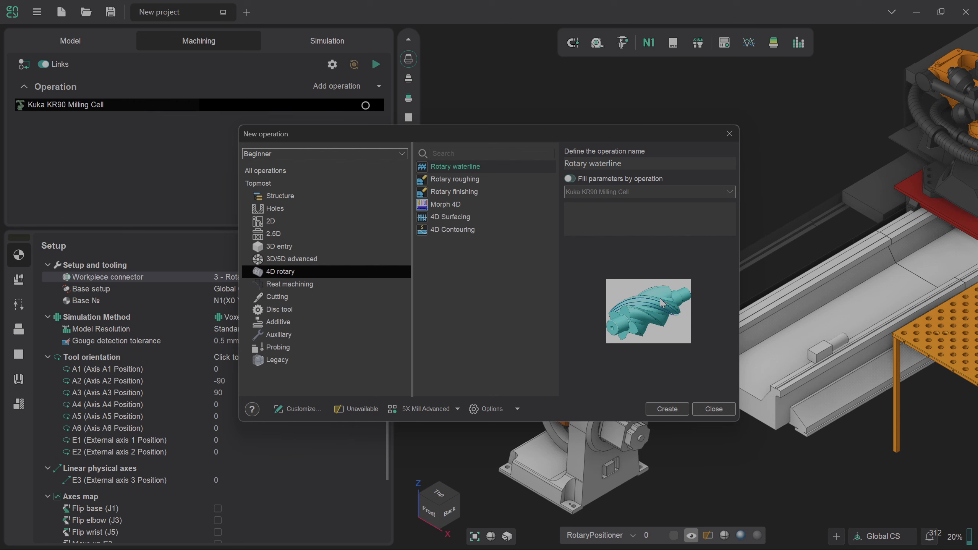
{"action": "left_click", "coordinate": [499, 185]}
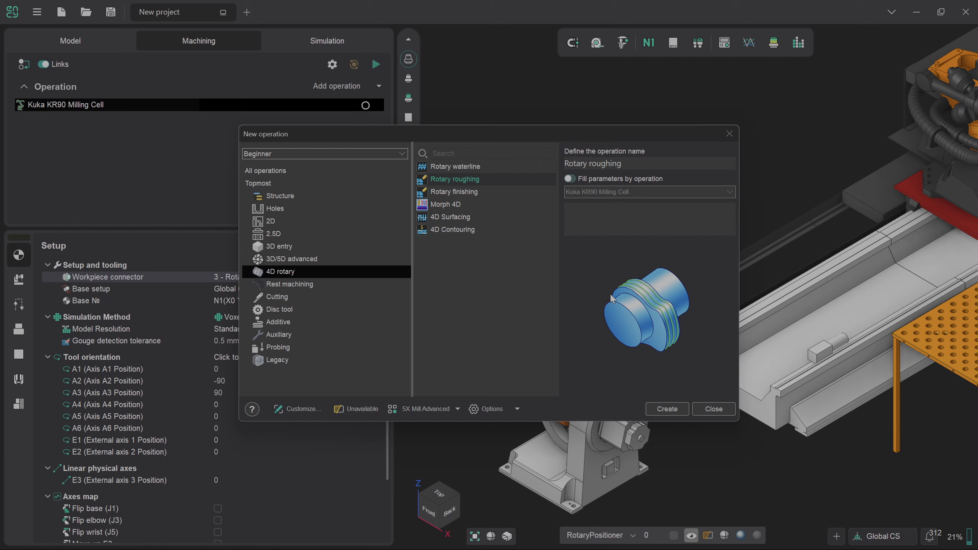
{"action": "left_click", "coordinate": [502, 209]}
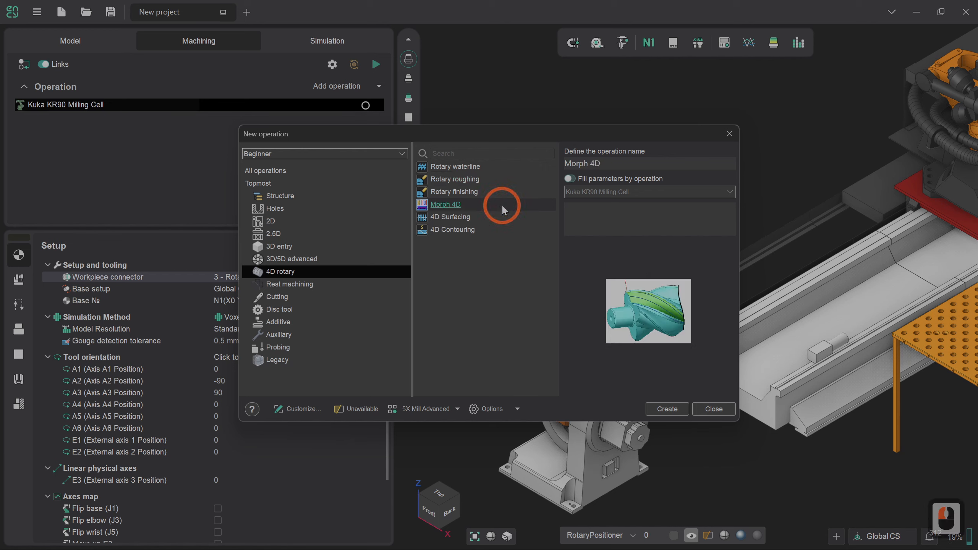
{"action": "left_click", "coordinate": [503, 218]}
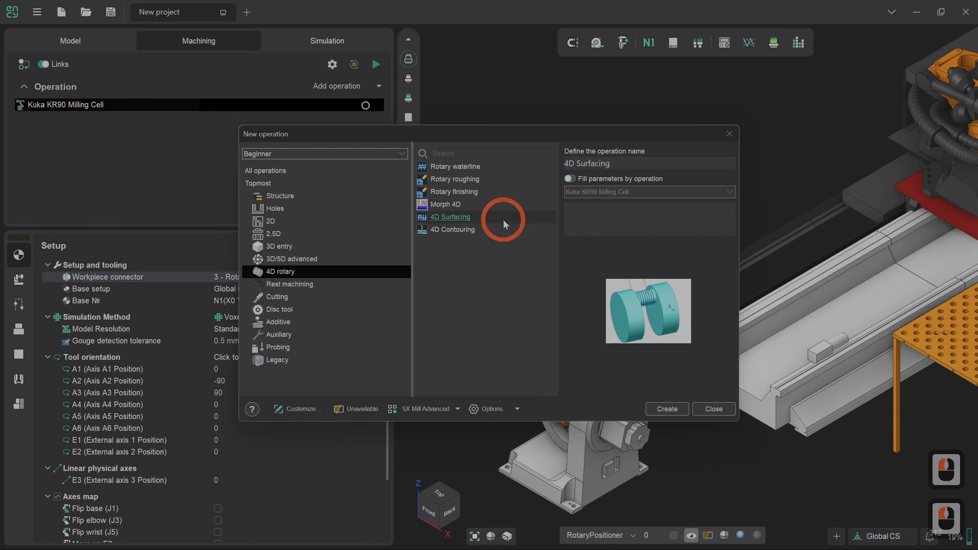
{"action": "left_click", "coordinate": [506, 231]}
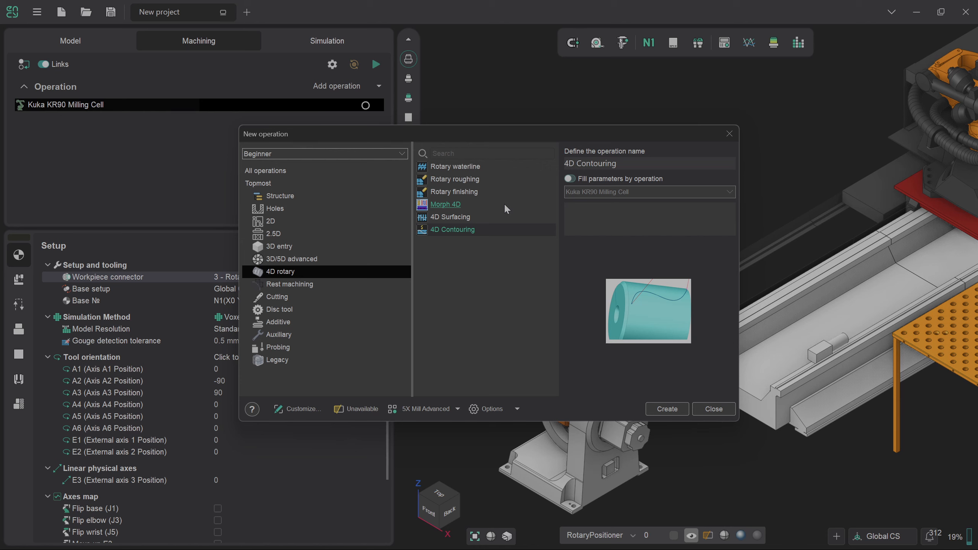
{"action": "left_click", "coordinate": [494, 183]}
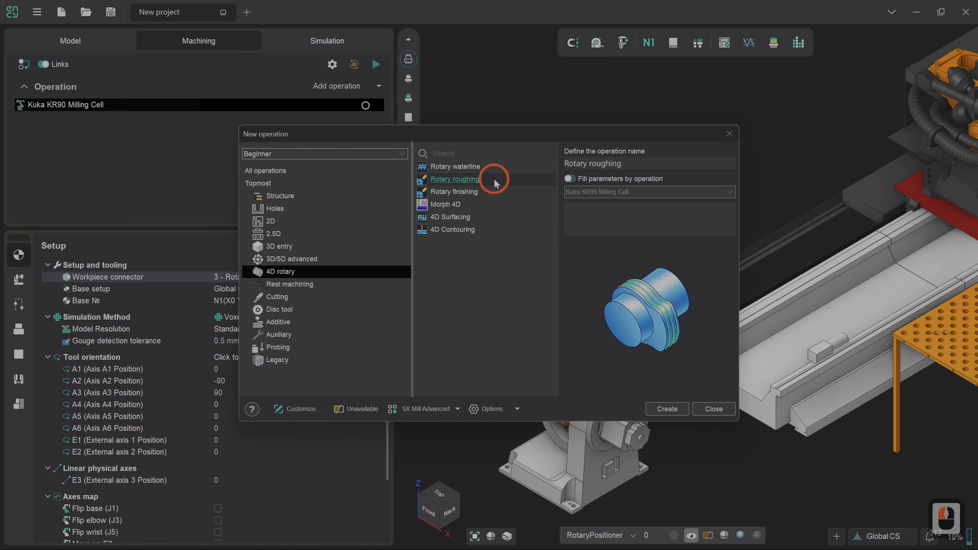
{"action": "left_click", "coordinate": [679, 409]}
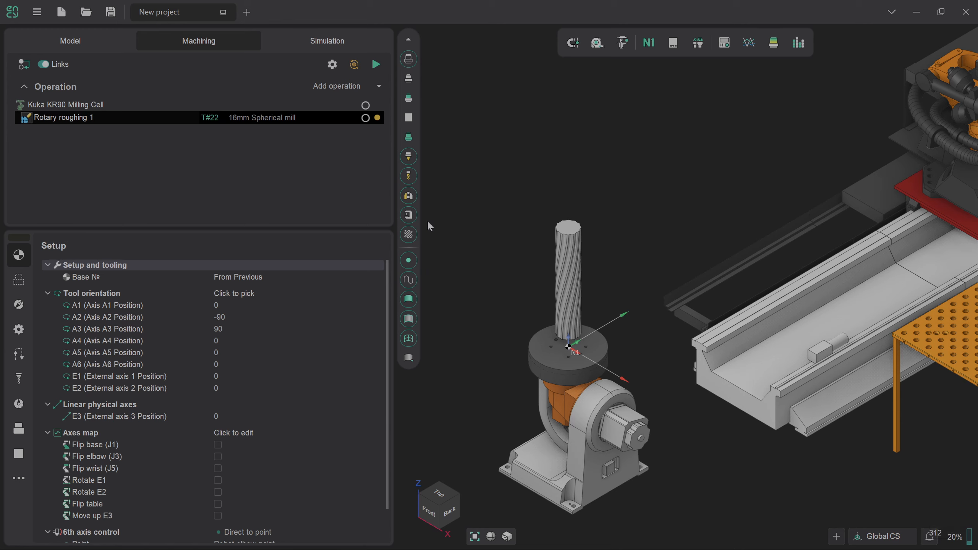
- Define the milling cell's workpiece as a cylinder around the part with separate stock values and an outer radial stock of 15
{"action": "left_click", "coordinate": [123, 100]}
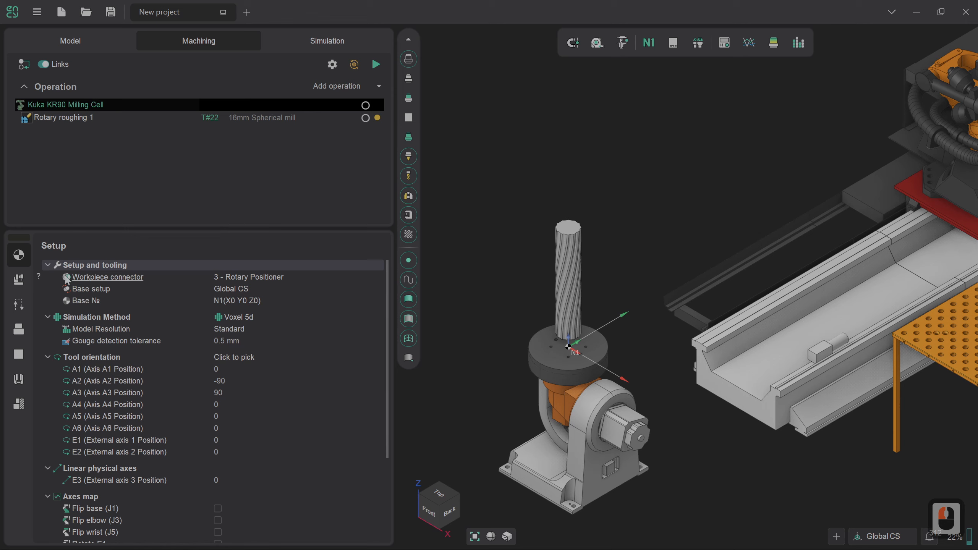
{"action": "left_click", "coordinate": [20, 355]}
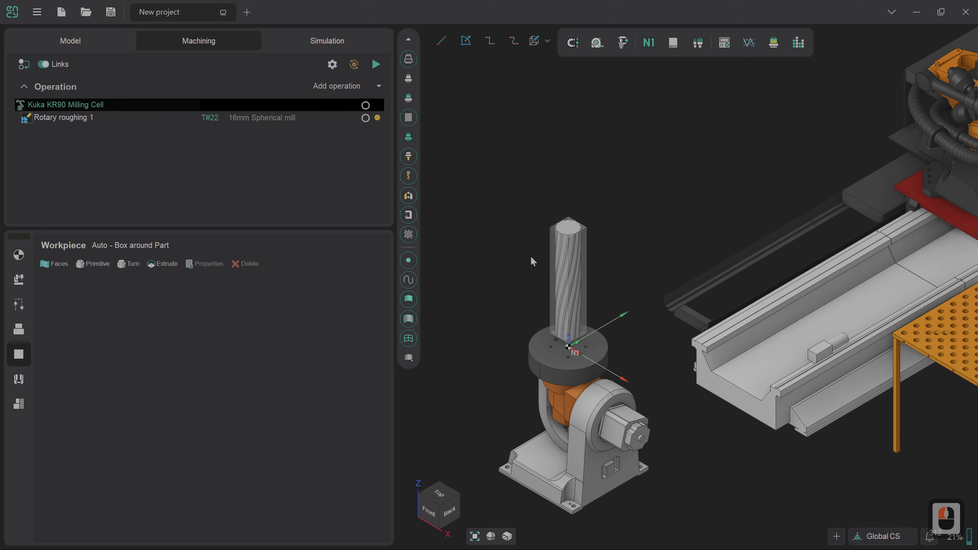
{"action": "left_click", "coordinate": [93, 264]}
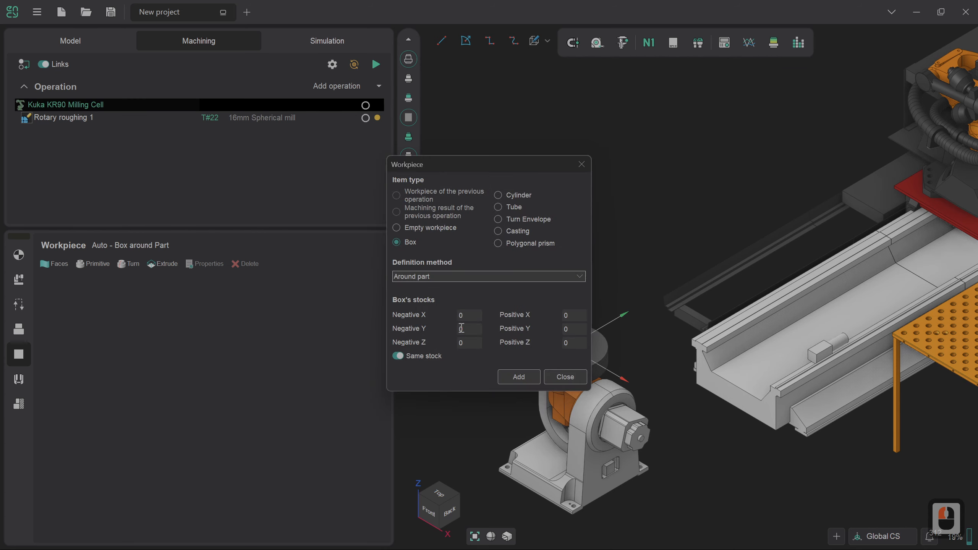
{"action": "left_click", "coordinate": [517, 198]}
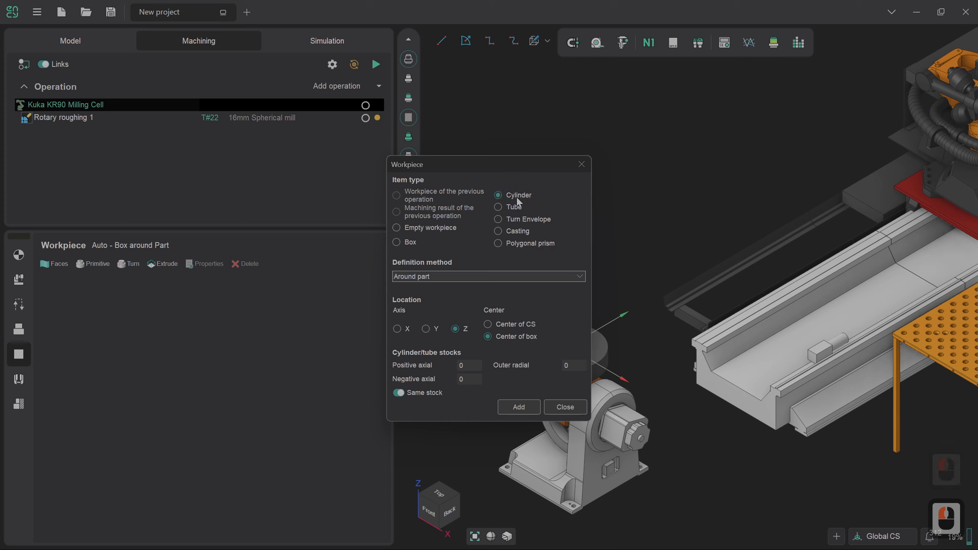
{"action": "left_click", "coordinate": [397, 393]}
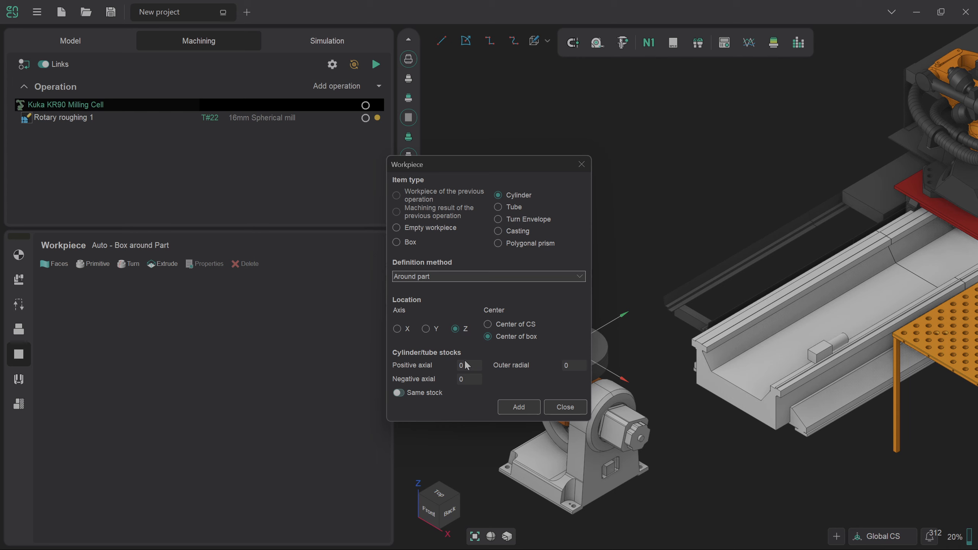
{"action": "double_click", "coordinate": [578, 364]}
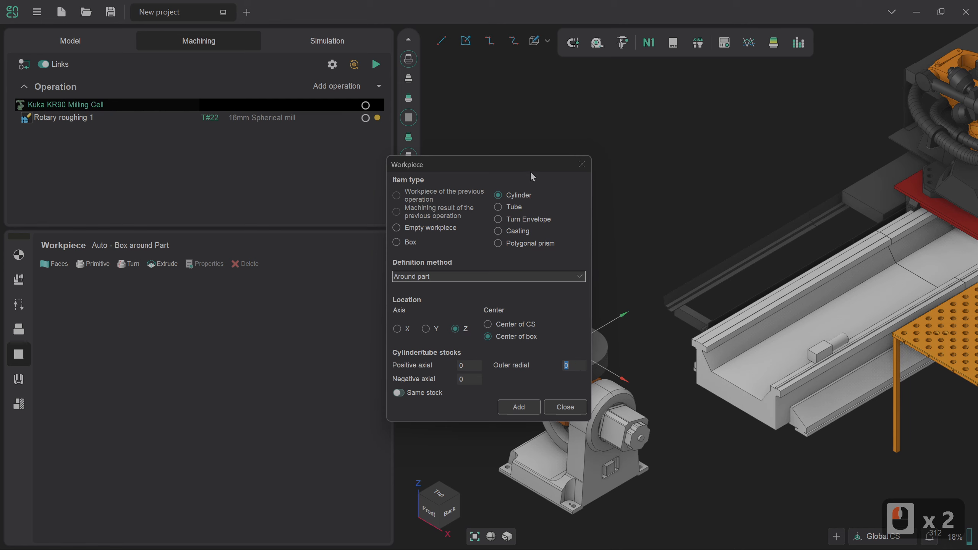
{"action": "left_click_drag", "start_coordinate": [528, 164], "coordinate": [445, 174]}
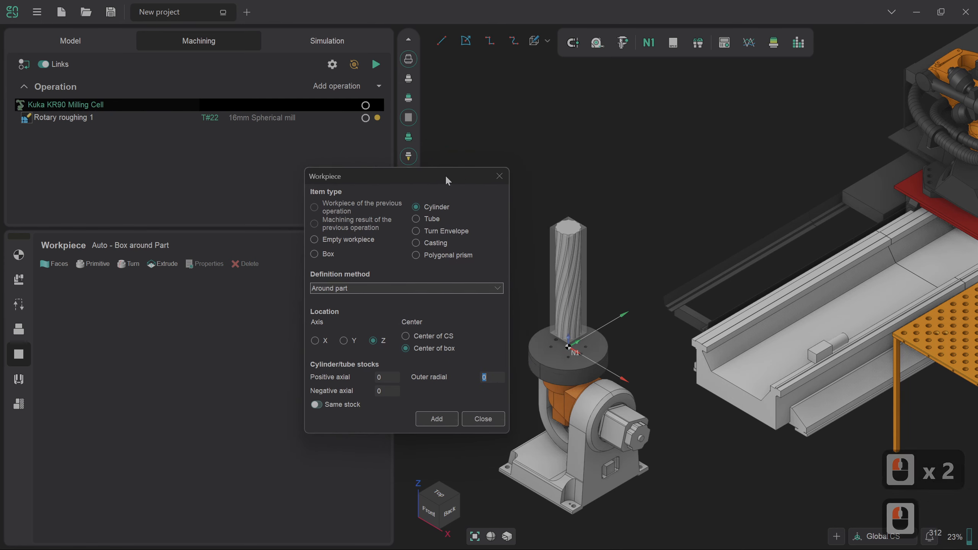
{"action": "type", "text": "15"}
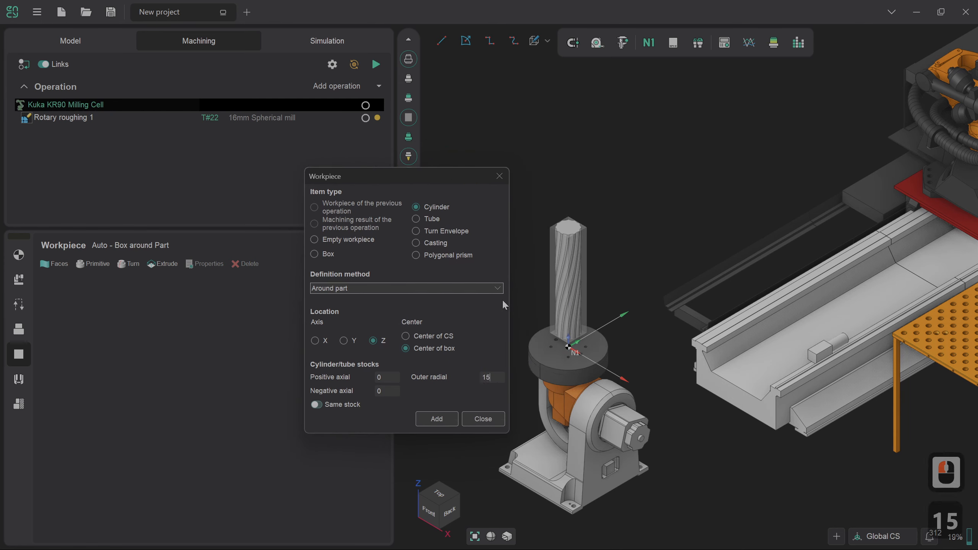
{"action": "left_click", "coordinate": [436, 419]}
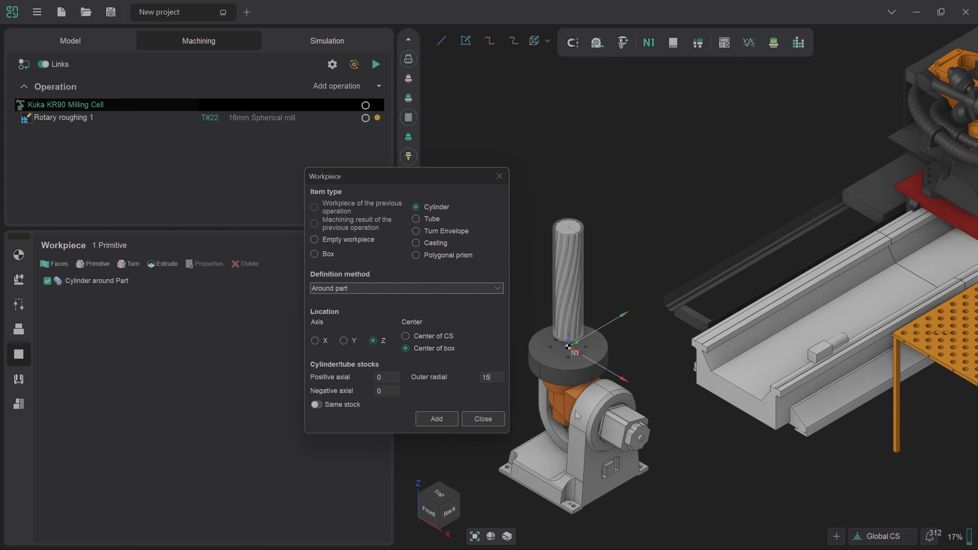
{"action": "left_click", "coordinate": [484, 419]}
{"action": "left_click", "coordinate": [504, 351]}
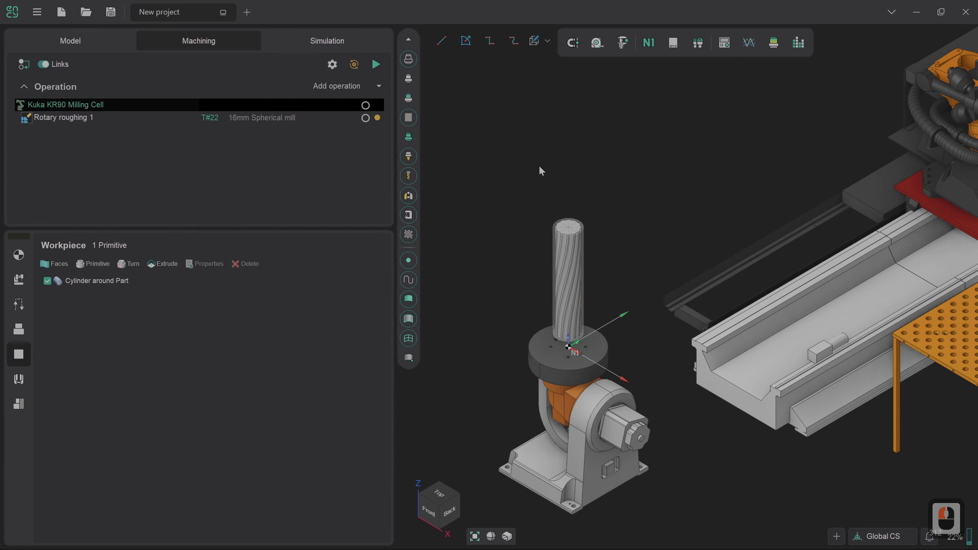
- Enable Move up E3 and Rotate E2 in the axes map of the Rotary roughing 1 operation
{"action": "left_click", "coordinate": [157, 123]}
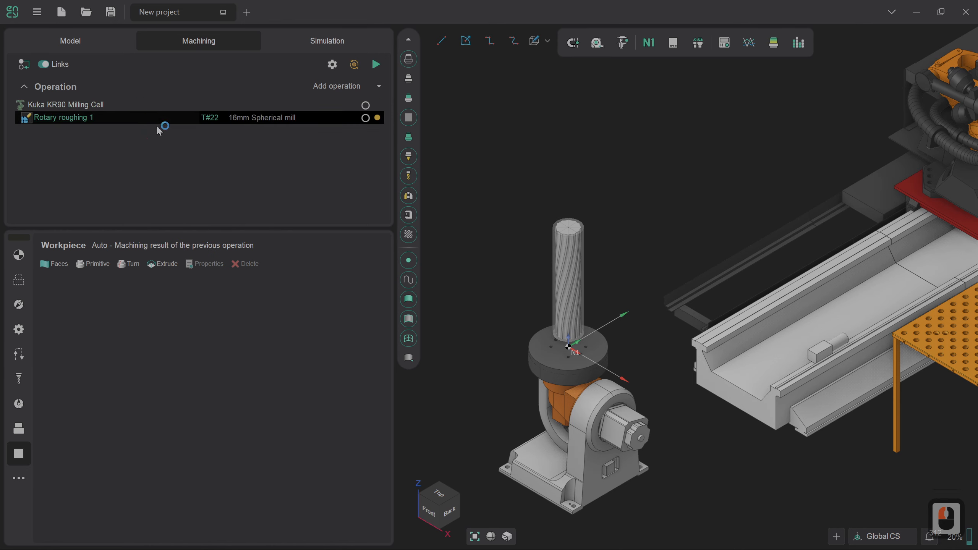
{"action": "left_click", "coordinate": [19, 255]}
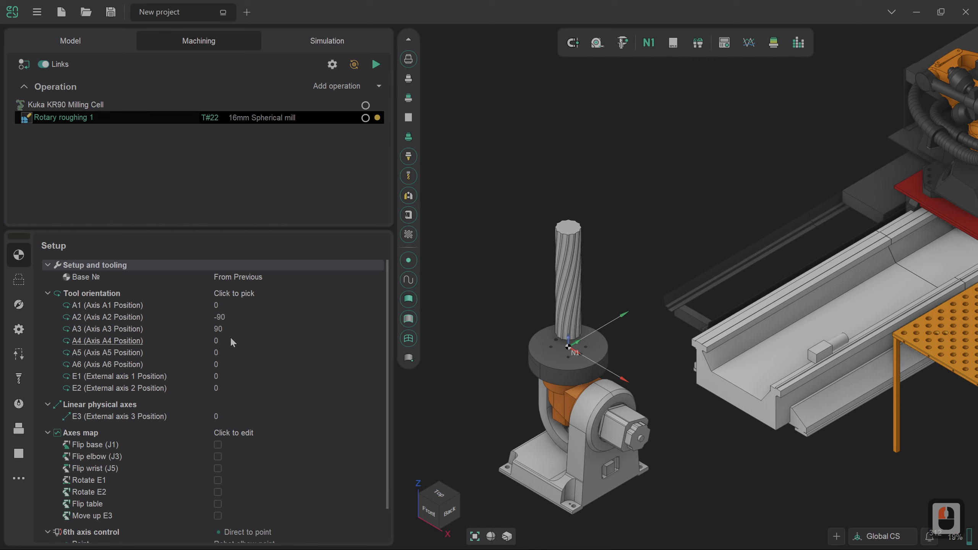
{"action": "left_click", "coordinate": [217, 516]}
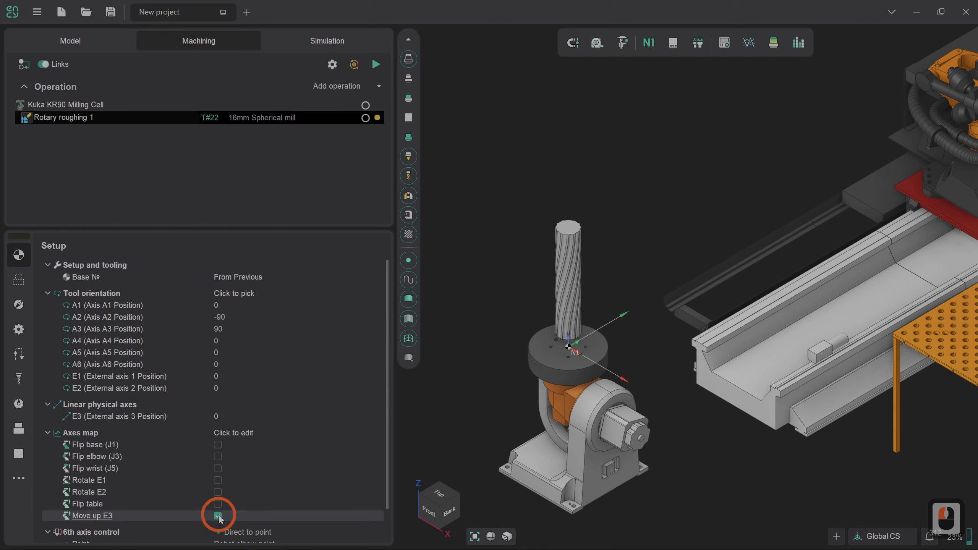
{"action": "left_click", "coordinate": [218, 492]}
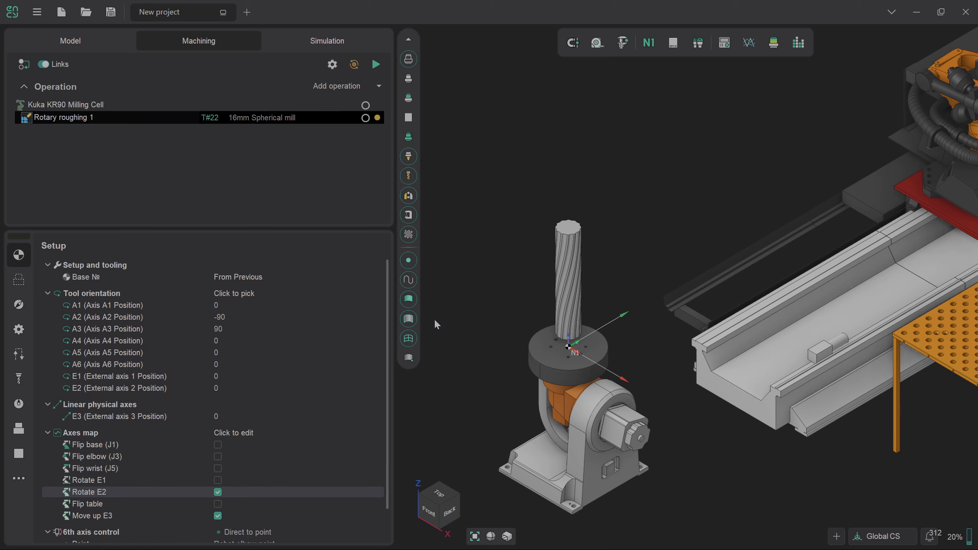
- Align the operation's tool orientation to Front
{"action": "mouse_move", "coordinate": [387, 343]}
{"action": "left_mouse_down"}
{"action": "mouse_move", "coordinate": [385, 374]}
{"action": "mouse_move", "coordinate": [386, 353]}
{"action": "left_mouse_up"}
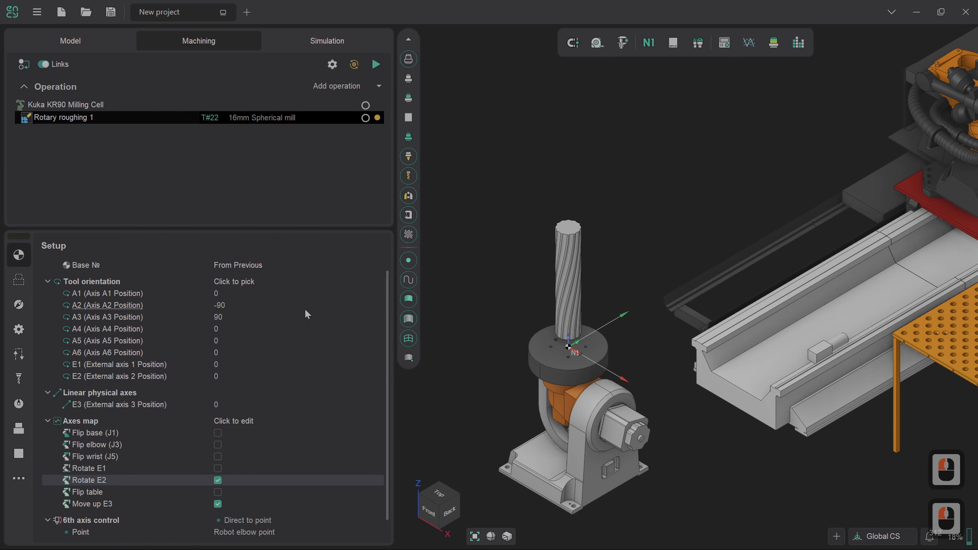
{"action": "left_click", "coordinate": [294, 282]}
{"action": "left_click", "coordinate": [378, 281]}
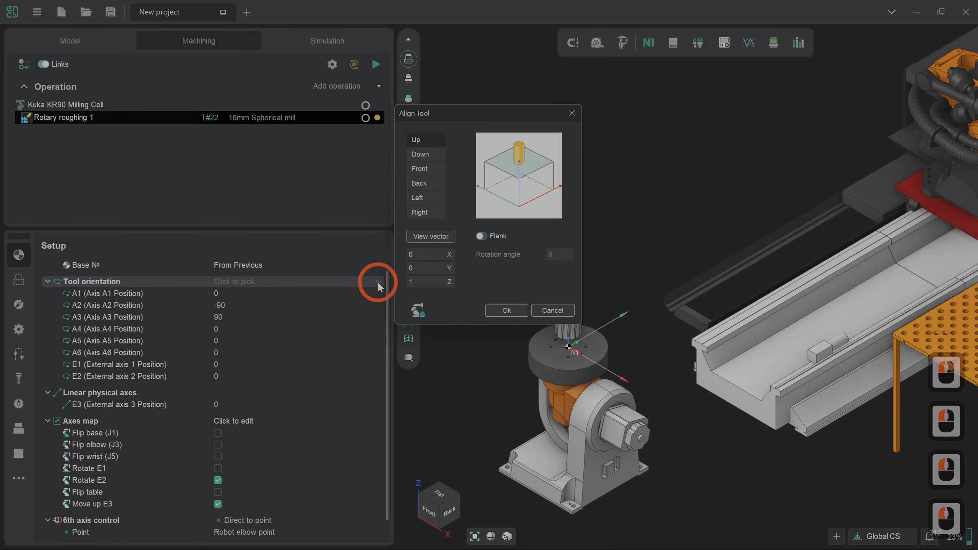
{"action": "left_click", "coordinate": [431, 176]}
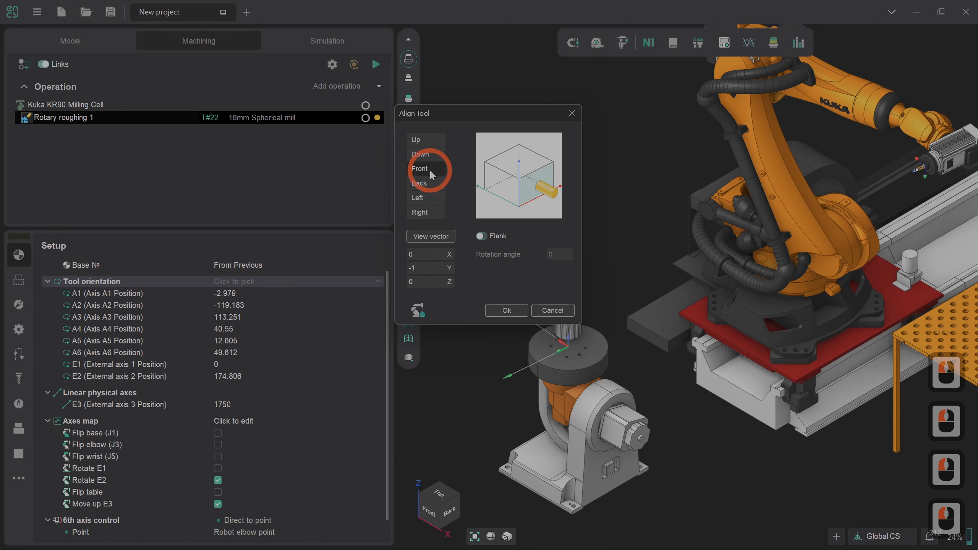
{"action": "left_click", "coordinate": [507, 311]}
- Set the rotary table vector of the roughing operation to +X
{"action": "scroll", "coordinate": [386, 316], "scroll_direction": "down", "scroll_amount": 1}
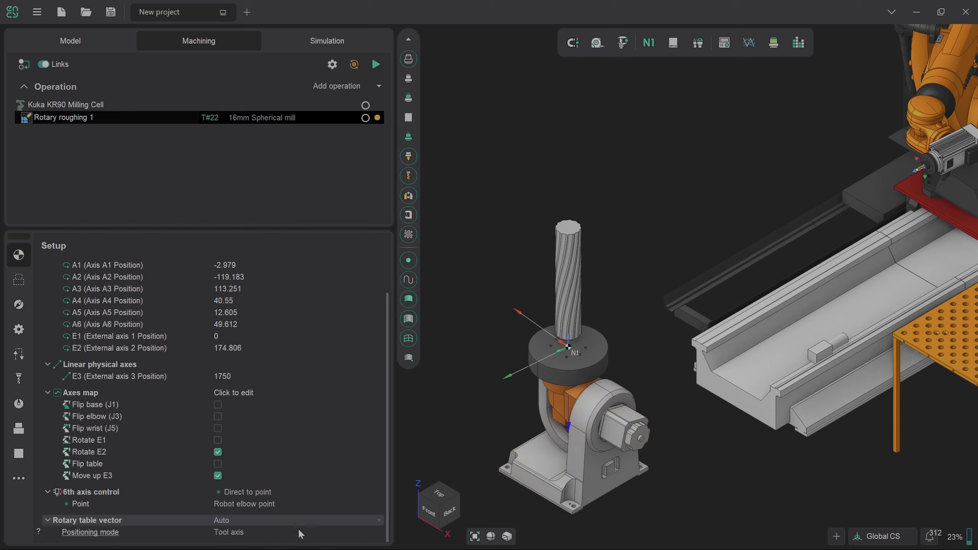
{"action": "left_click", "coordinate": [306, 519]}
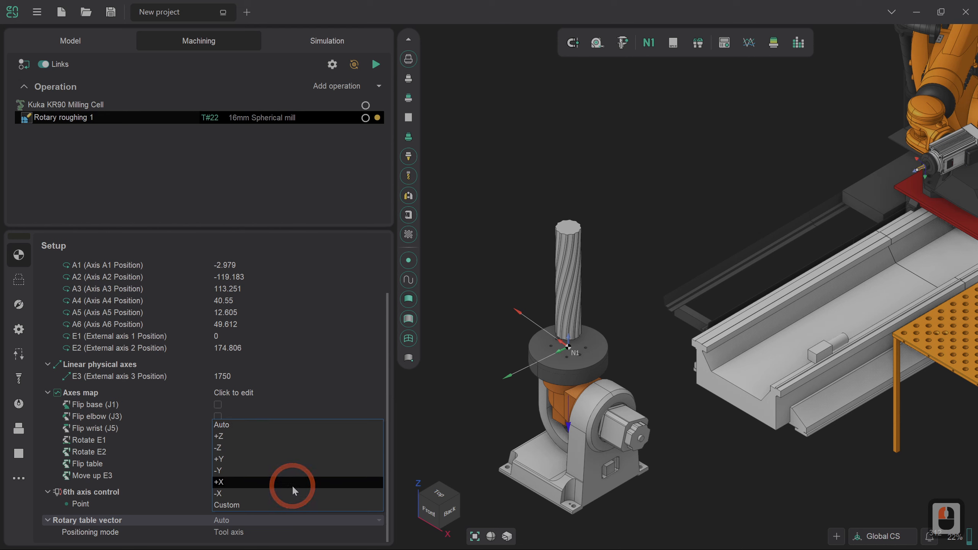
{"action": "left_click", "coordinate": [291, 484]}
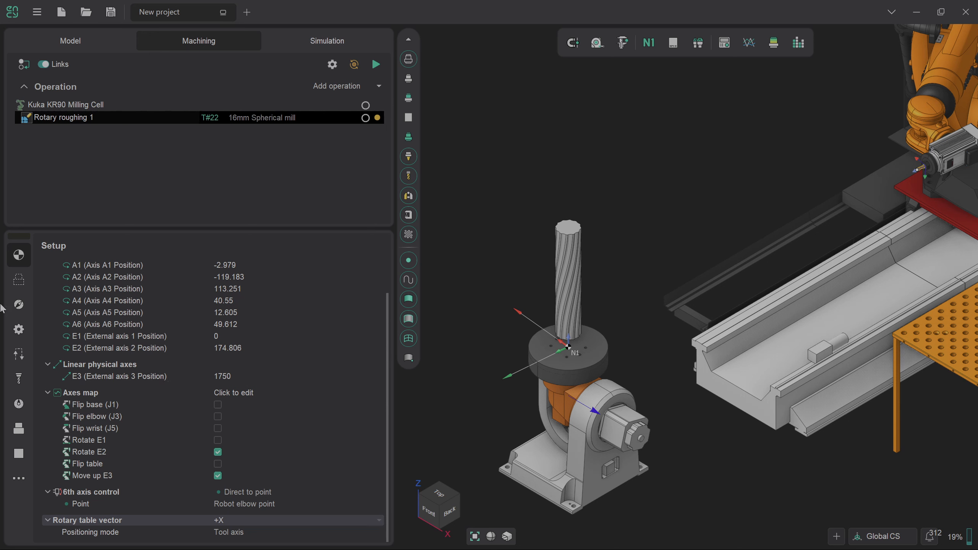
- Set the 16mm Spherical mill's length to 250 mm and apply the tool change
{"action": "left_click", "coordinate": [19, 379]}
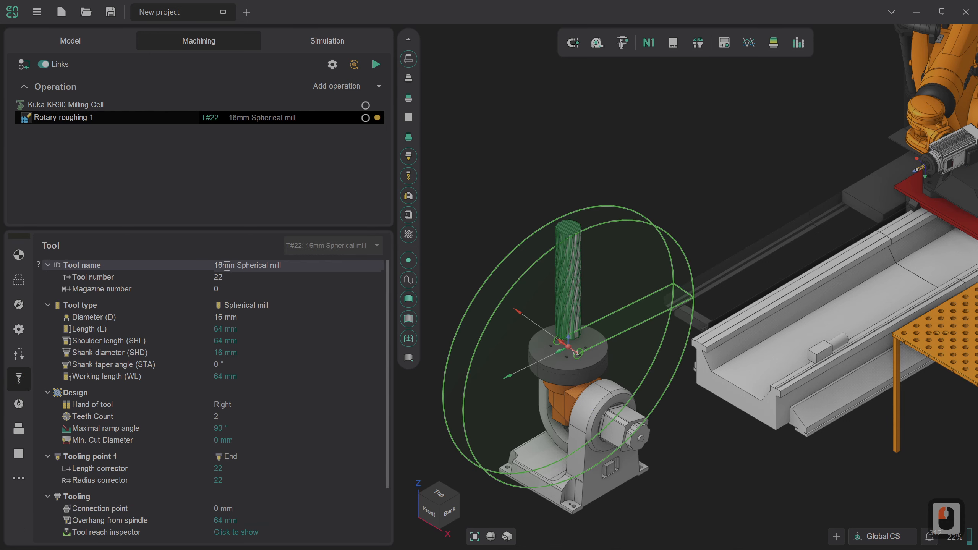
{"action": "left_click", "coordinate": [218, 329]}
{"action": "left_click", "coordinate": [356, 352]}
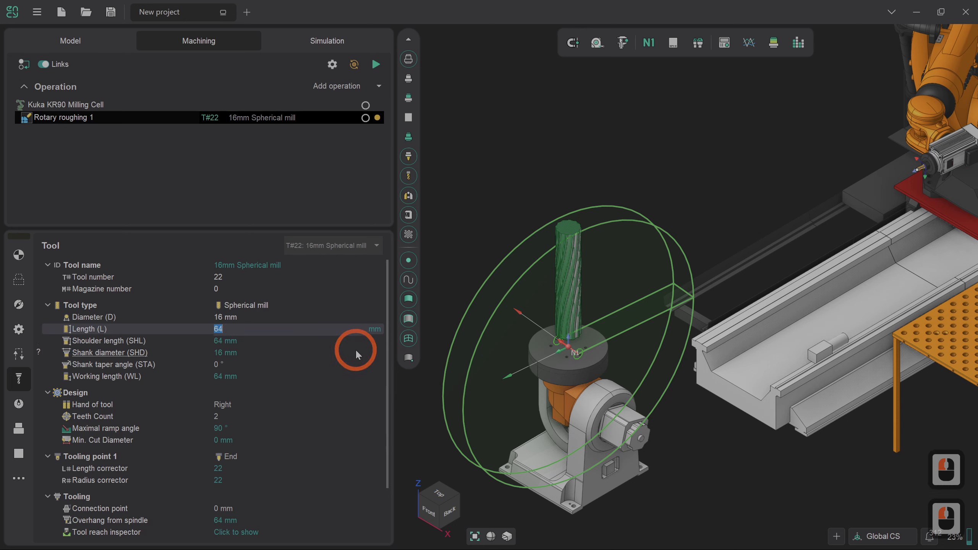
{"action": "type", "text": "250"}
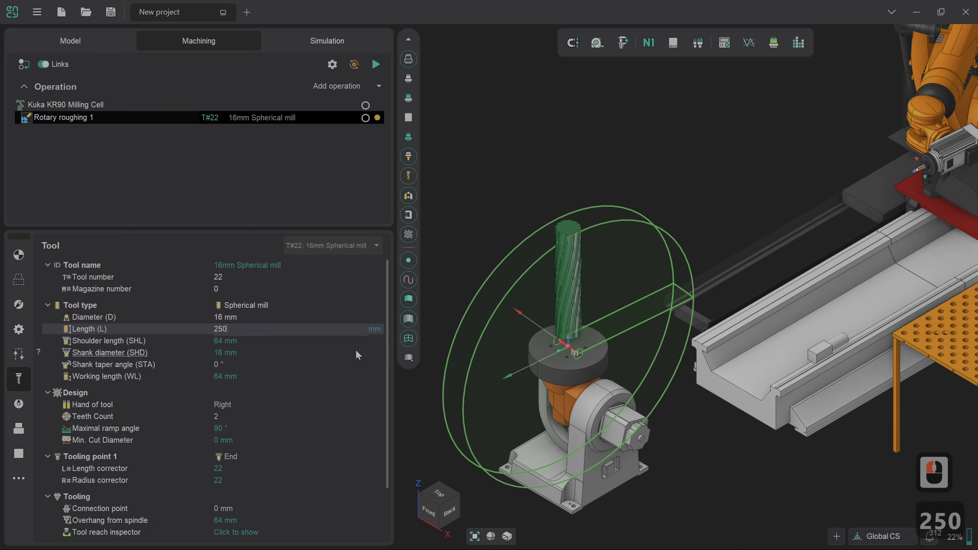
{"action": "key", "text": "Return"}
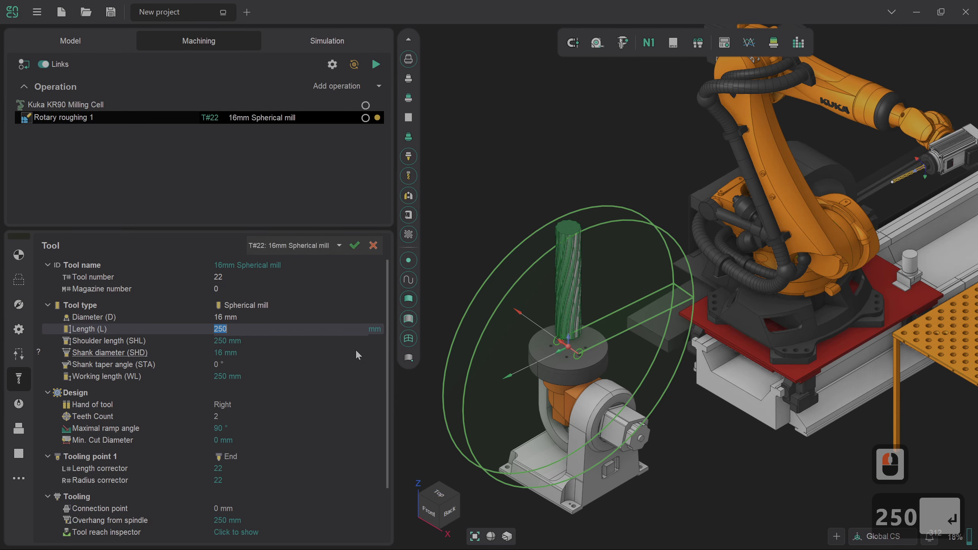
{"action": "left_click", "coordinate": [353, 248]}
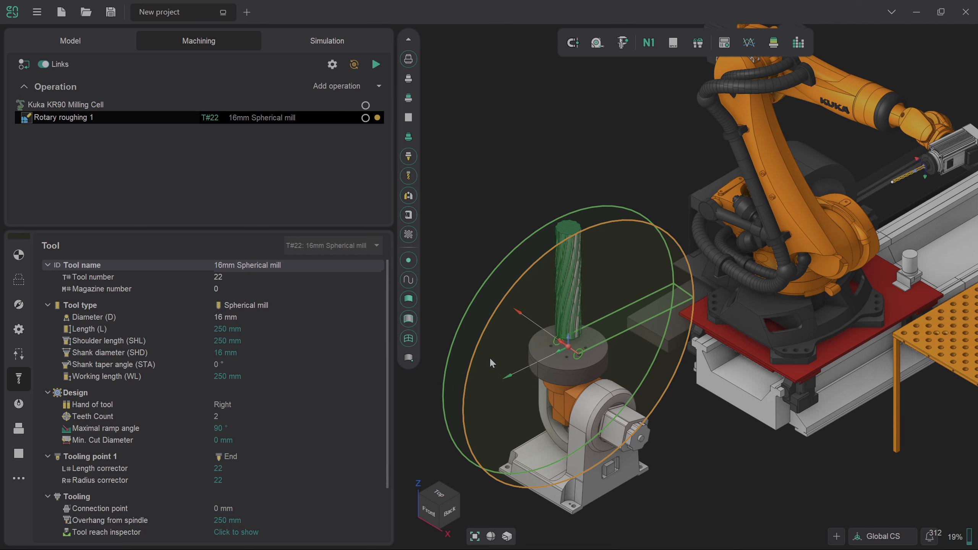
- Set the rotary axis of the roughing strategy's job zone to WCS Z
{"action": "left_click", "coordinate": [18, 305]}
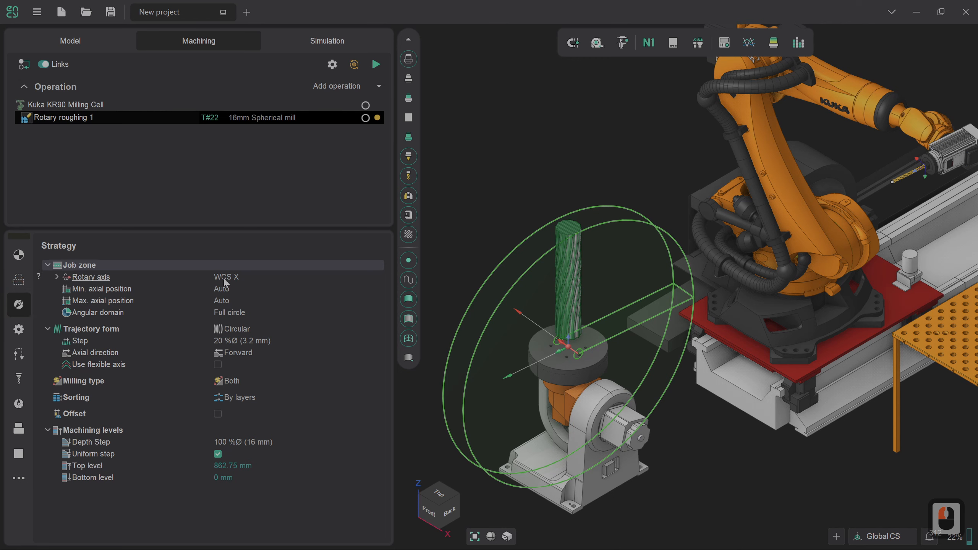
{"action": "left_click", "coordinate": [316, 281]}
{"action": "left_click", "coordinate": [378, 276]}
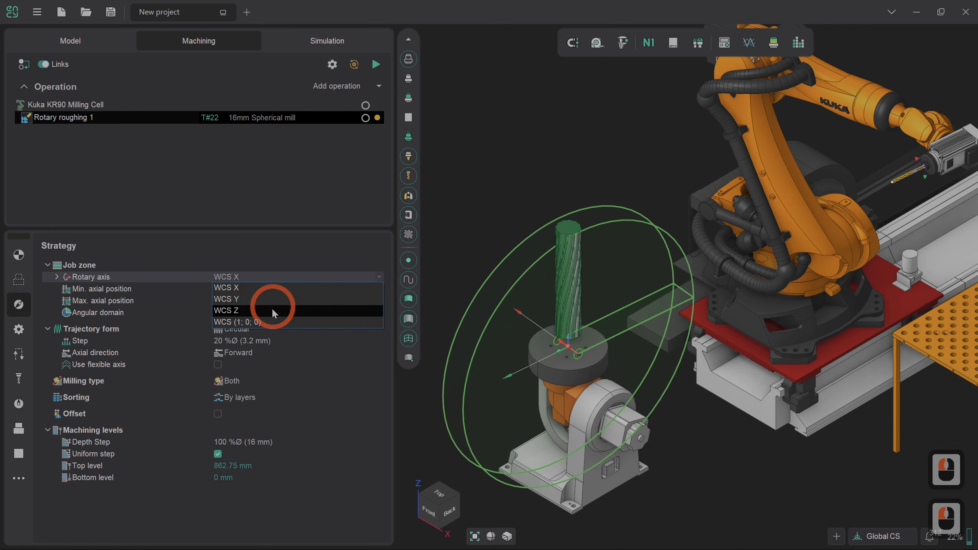
{"action": "left_click", "coordinate": [272, 311]}
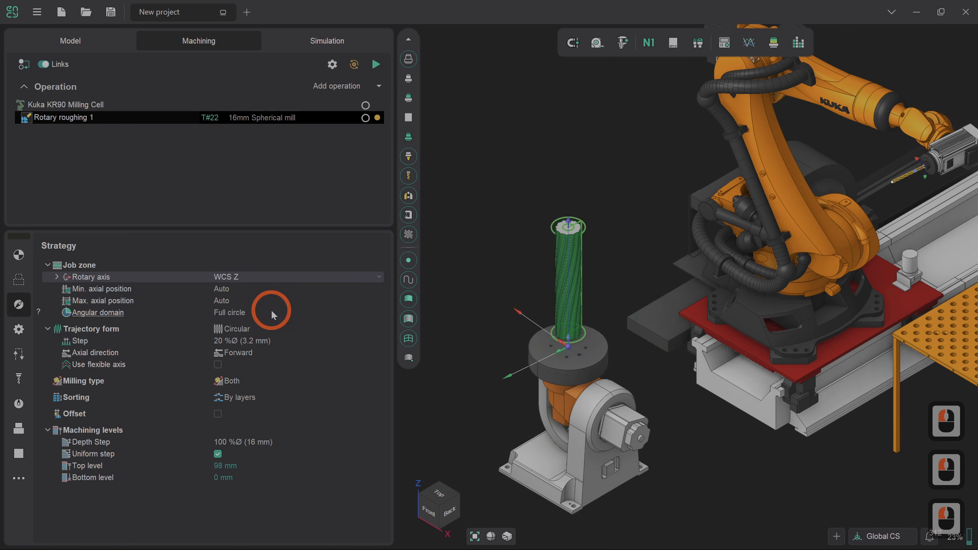
{"action": "left_click", "coordinate": [409, 318]}
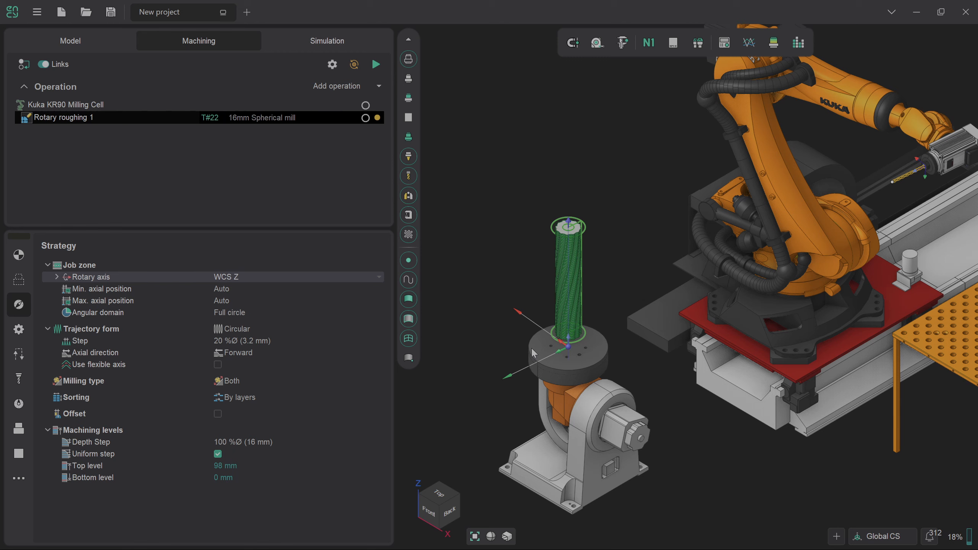
- Review the available trajectory forms in the rotary roughing strategy without changing the selection
{"action": "left_click", "coordinate": [321, 327]}
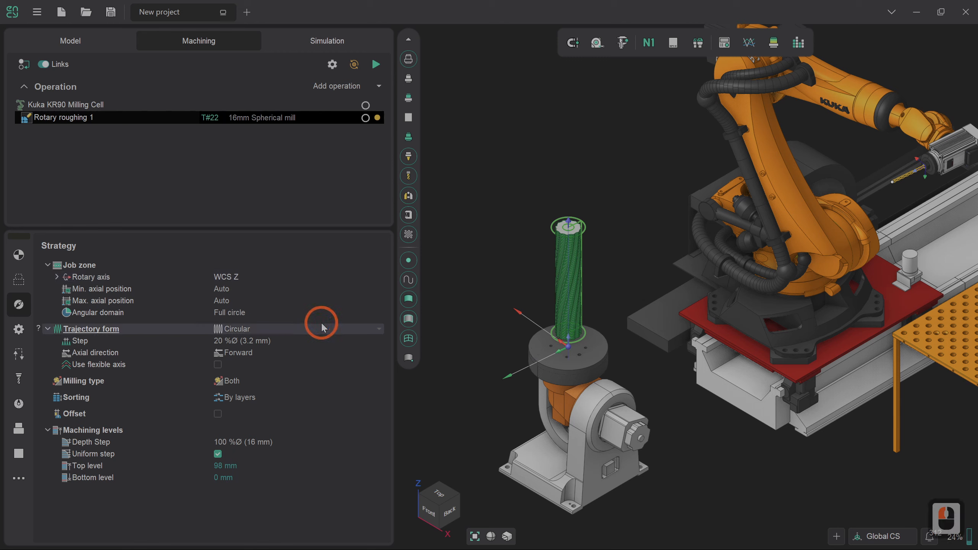
{"action": "left_click", "coordinate": [380, 329]}
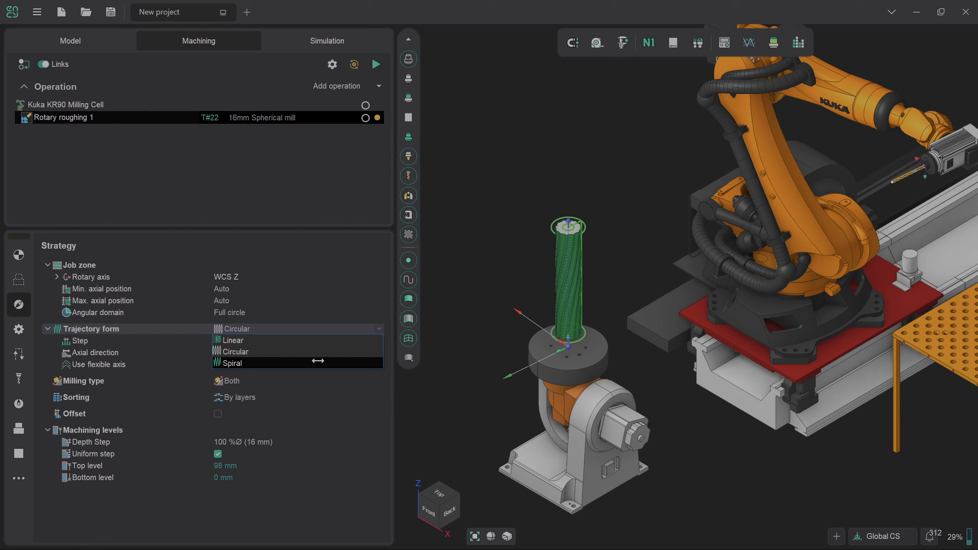
{"action": "left_click", "coordinate": [290, 204]}
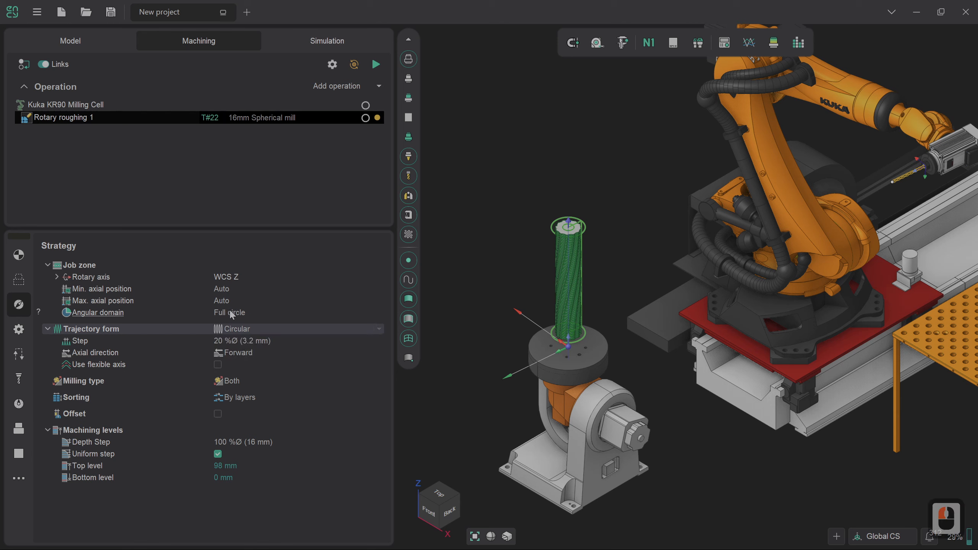
- Set the angular domain of the roughing job zone to 0°..90°
{"action": "left_click", "coordinate": [301, 311]}
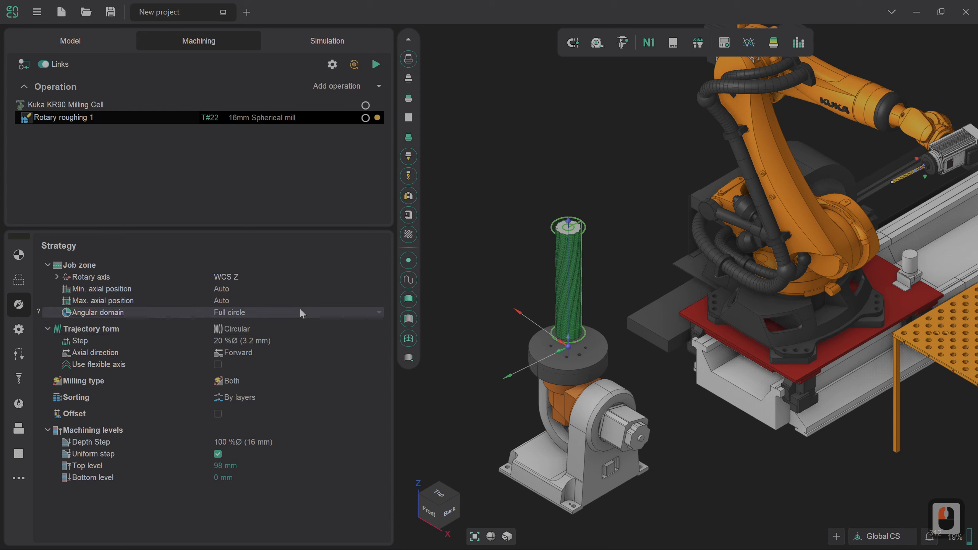
{"action": "left_click", "coordinate": [381, 314]}
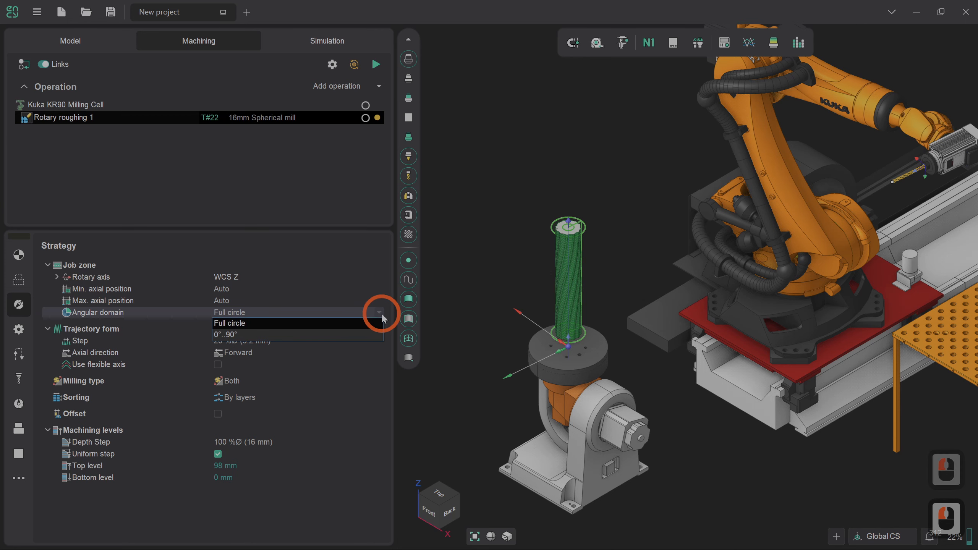
{"action": "left_click", "coordinate": [272, 330]}
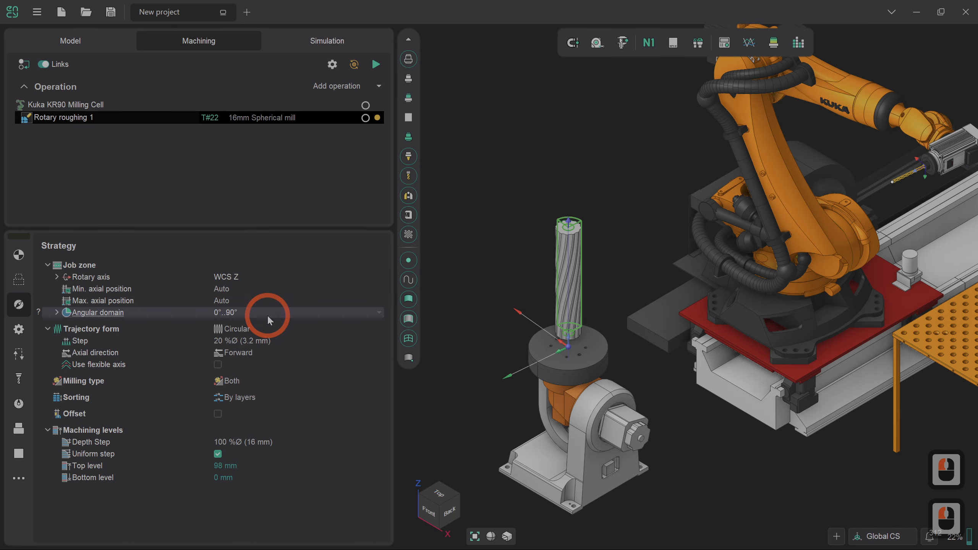
- Adjust the job zone's angular domain directly on the column to a start angle of -24° and a finish angle of 135°
{"action": "left_click", "coordinate": [265, 313]}
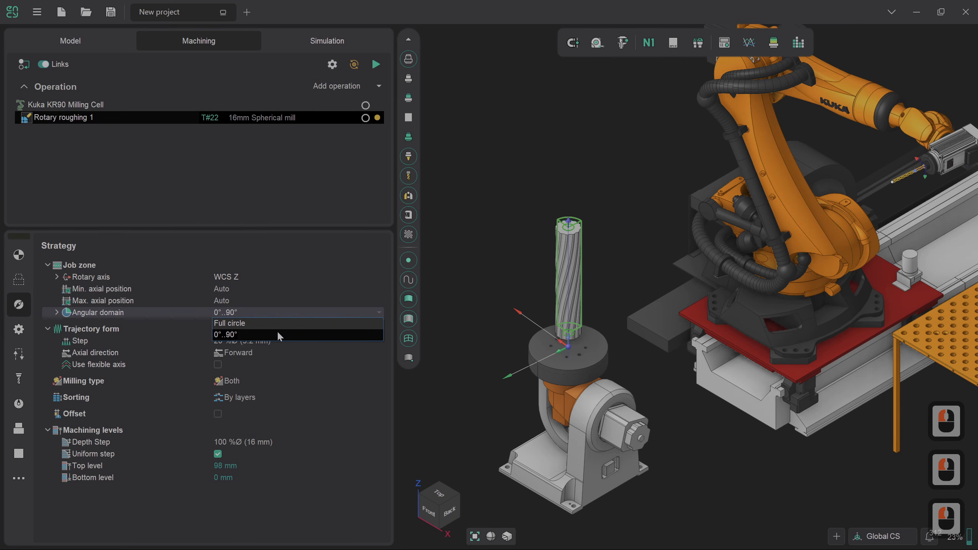
{"action": "left_click", "coordinate": [278, 333]}
{"action": "left_click", "coordinate": [538, 225]}
{"action": "scroll", "coordinate": [538, 226], "scroll_direction": "up", "scroll_amount": 7}
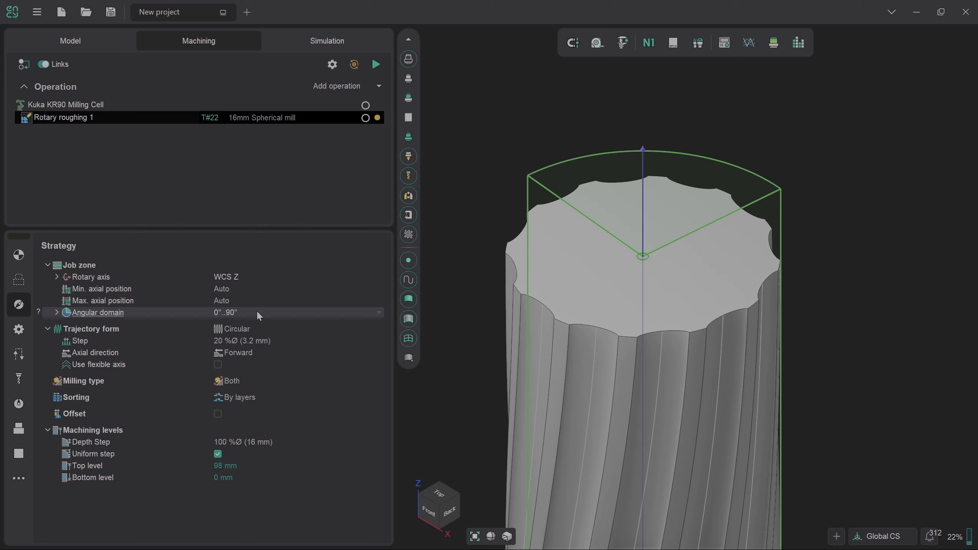
{"action": "left_click", "coordinate": [56, 312]}
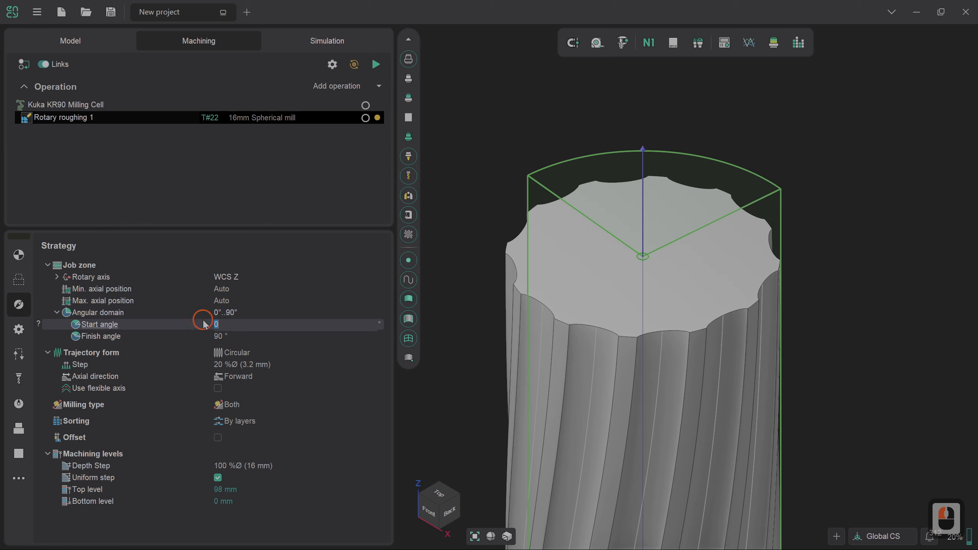
{"action": "left_click", "coordinate": [242, 327]}
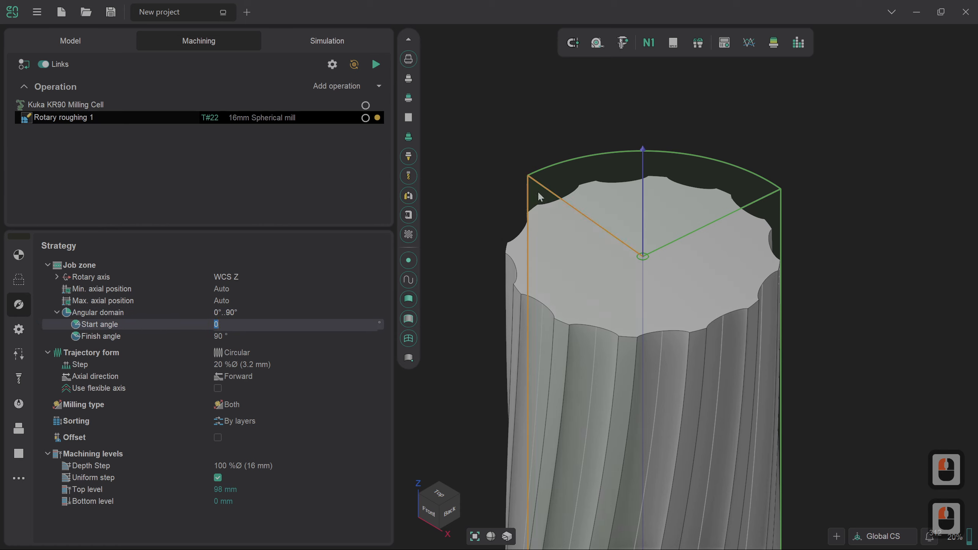
{"action": "left_click_drag", "start_coordinate": [533, 194], "coordinate": [521, 270]}
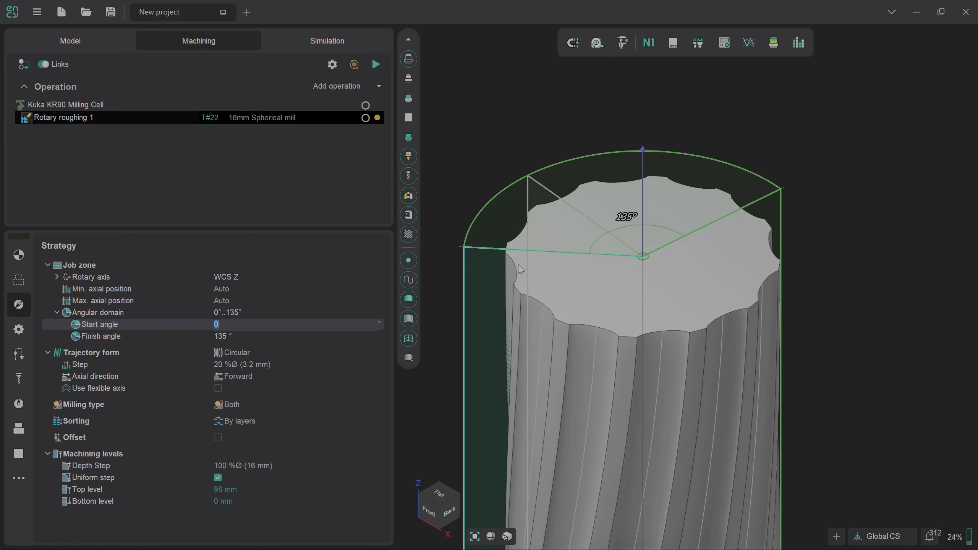
{"action": "left_click", "coordinate": [518, 265]}
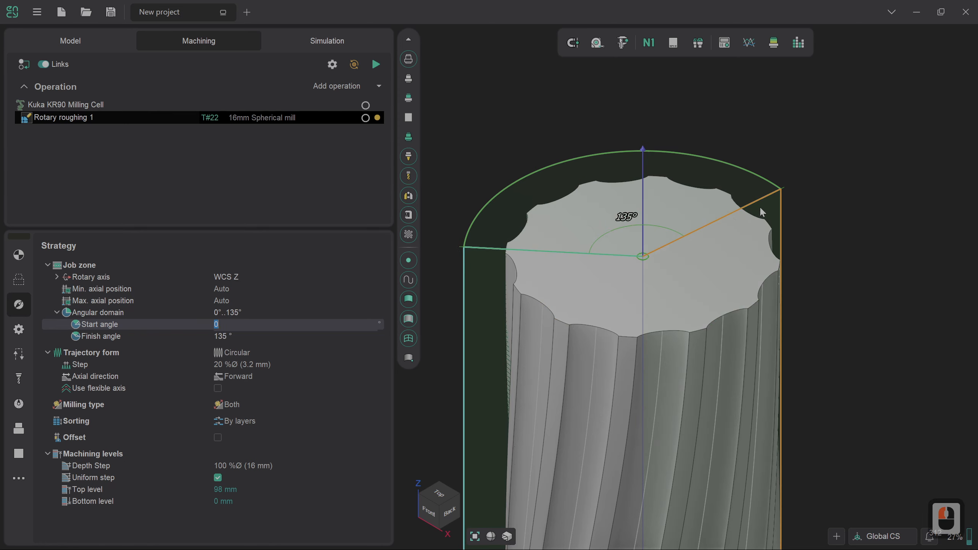
{"action": "left_click_drag", "start_coordinate": [759, 206], "coordinate": [759, 247]}
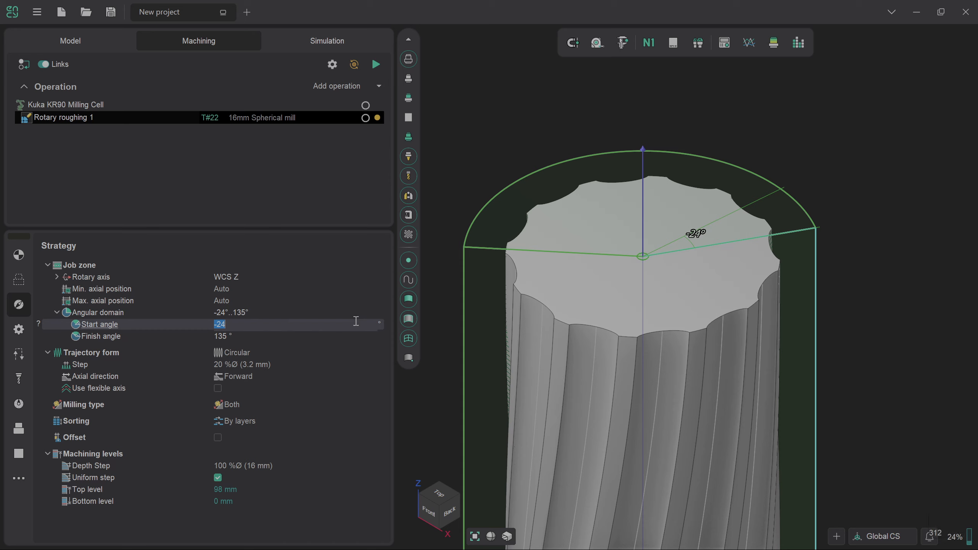
- Set the roughing job zone's angular domain to Full circle and the trajectory form to Spiral
{"action": "left_click", "coordinate": [365, 310]}
{"action": "left_click", "coordinate": [314, 310]}
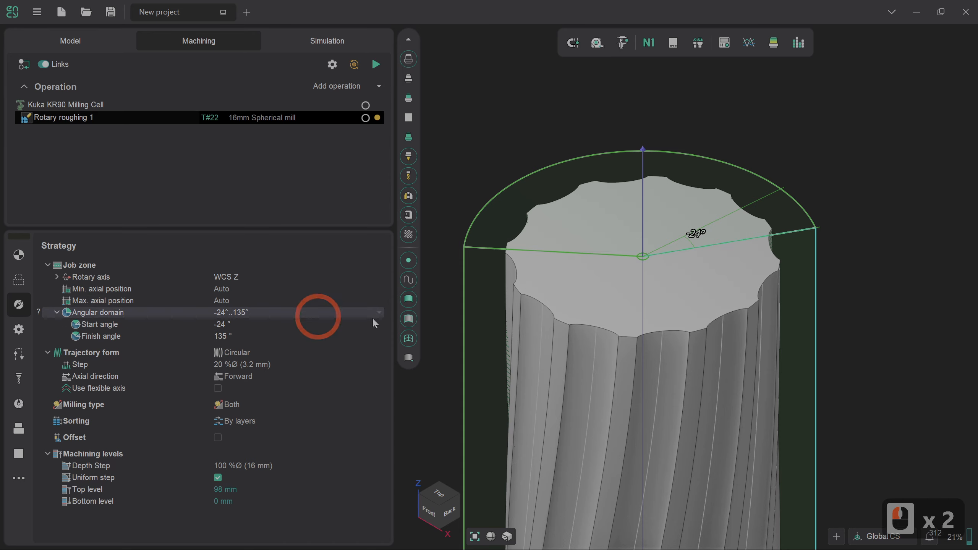
{"action": "double_click", "coordinate": [351, 318]}
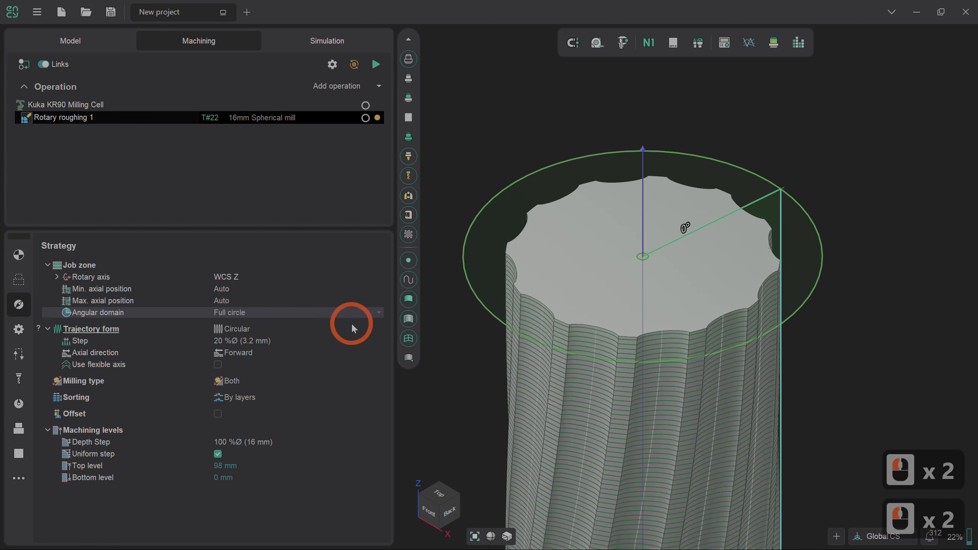
{"action": "left_click", "coordinate": [278, 327]}
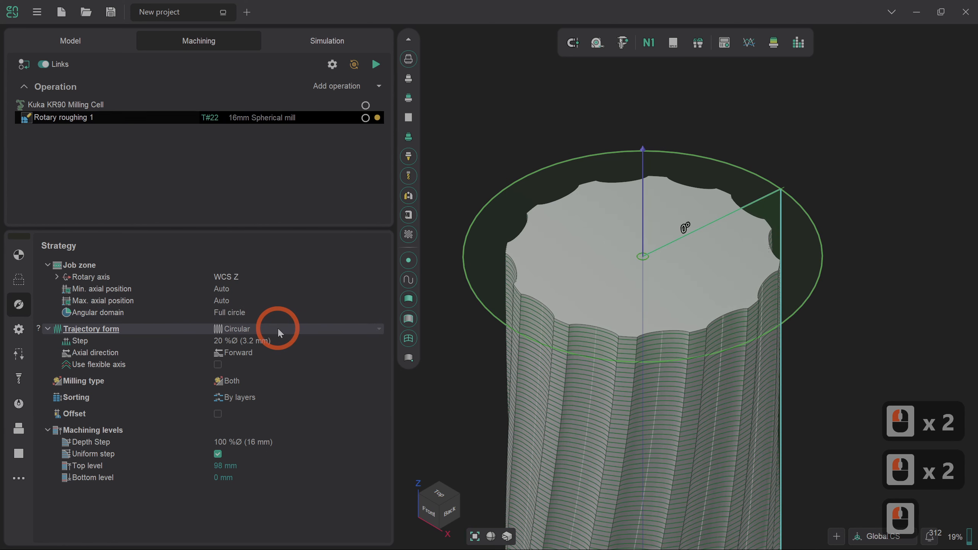
{"action": "left_click", "coordinate": [380, 329]}
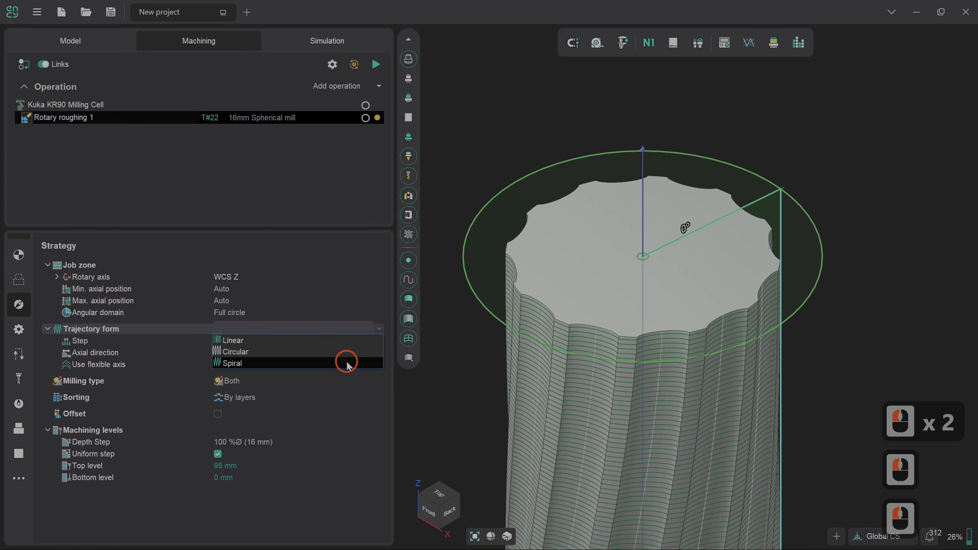
{"action": "left_click", "coordinate": [354, 364]}
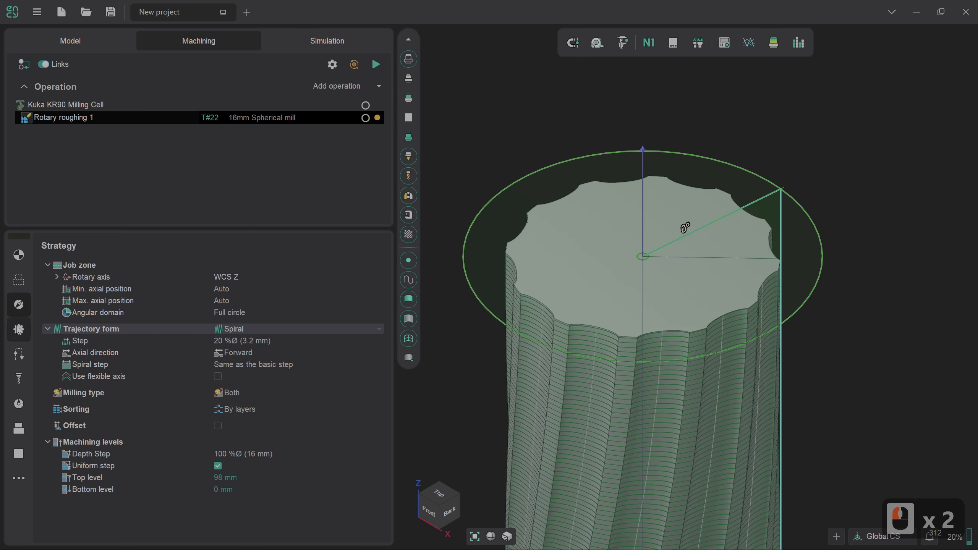
- Set the part check's radial stock to 2 mm and its tolerance to 0.5 mm in the roughing parameters
{"action": "left_click", "coordinate": [19, 329]}
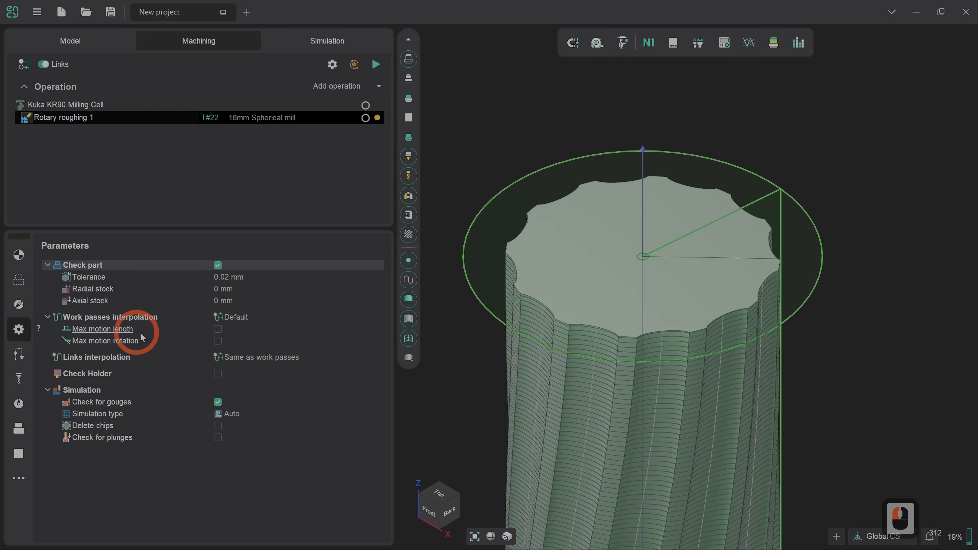
{"action": "left_click", "coordinate": [215, 288]}
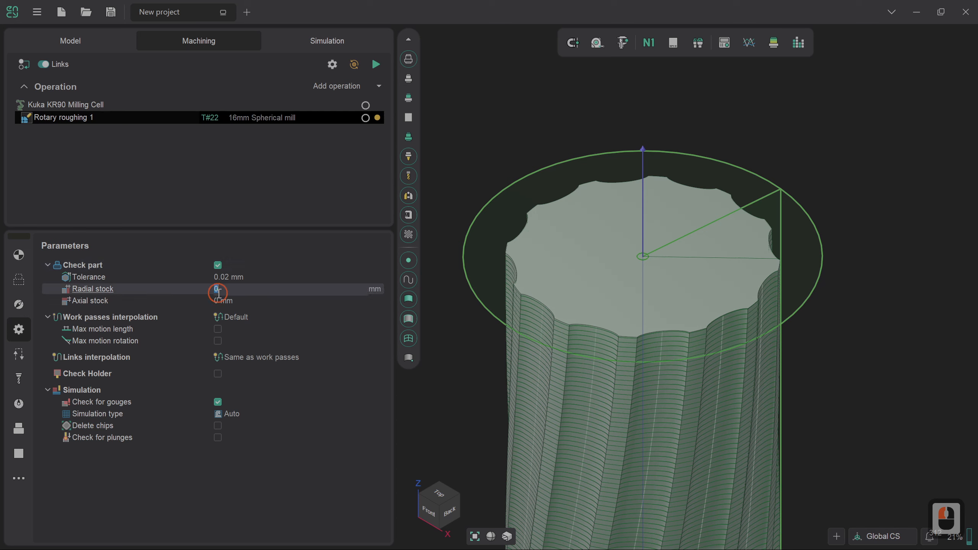
{"action": "type", "text": "2"}
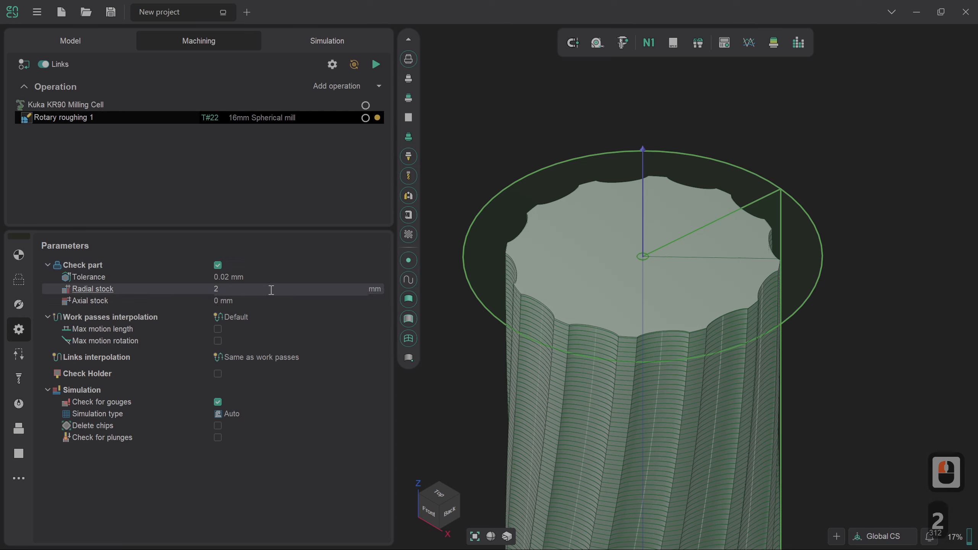
{"action": "left_click", "coordinate": [268, 276]}
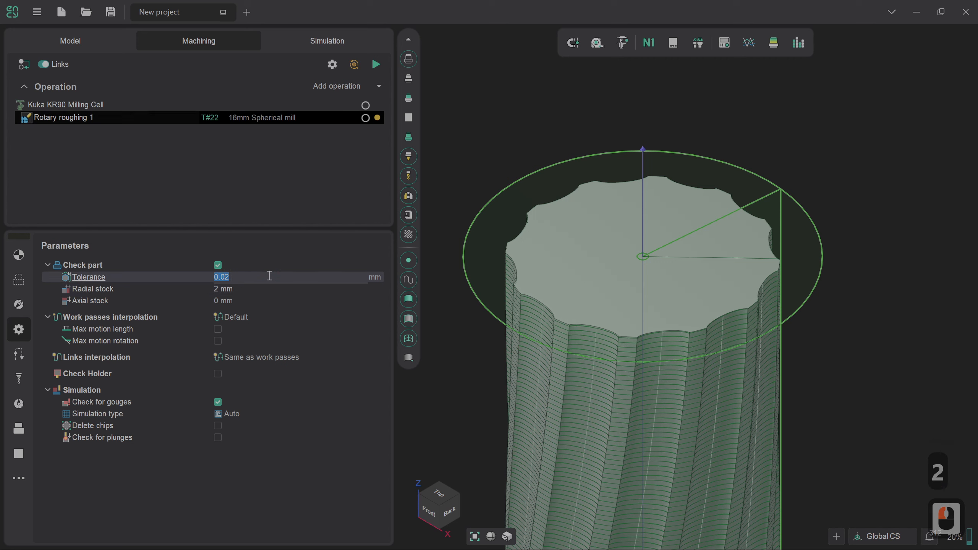
{"action": "type", "text": "0.5"}
{"action": "key", "text": "Return"}
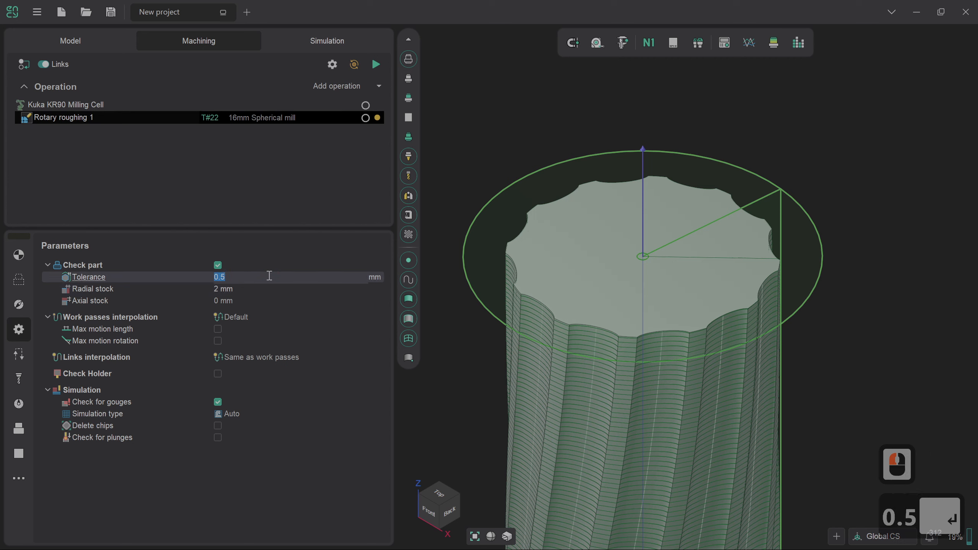
- Generate the toolpath of the rotary roughing operation and examine it around the column alongside the strategy settings
{"action": "left_click", "coordinate": [378, 67]}
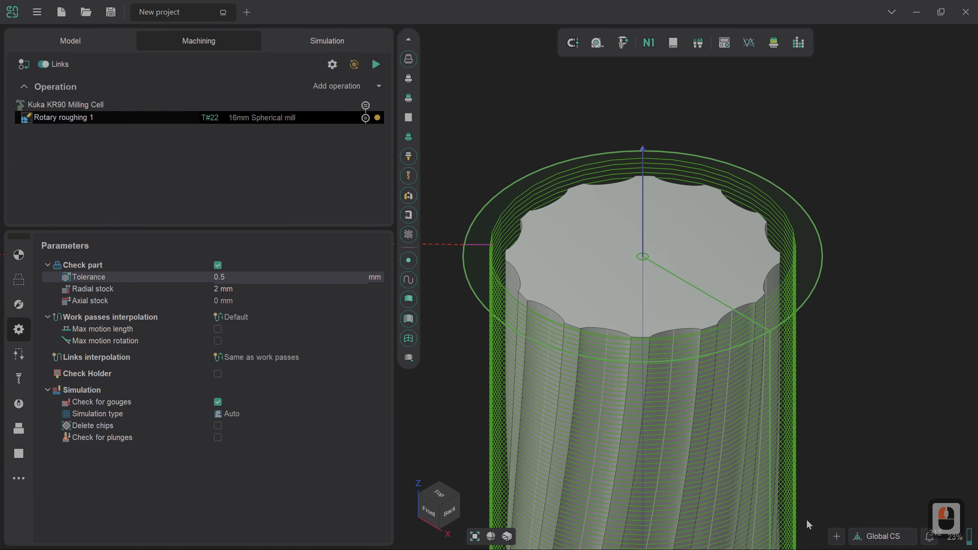
{"action": "scroll", "coordinate": [629, 252], "scroll_direction": "down", "scroll_amount": 5}
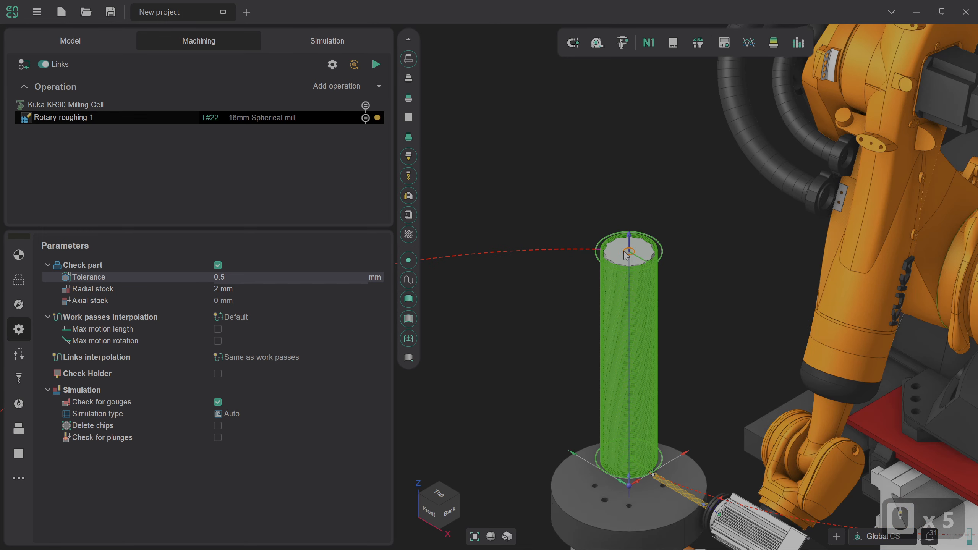
{"action": "scroll", "coordinate": [607, 476], "scroll_direction": "up", "scroll_amount": 2}
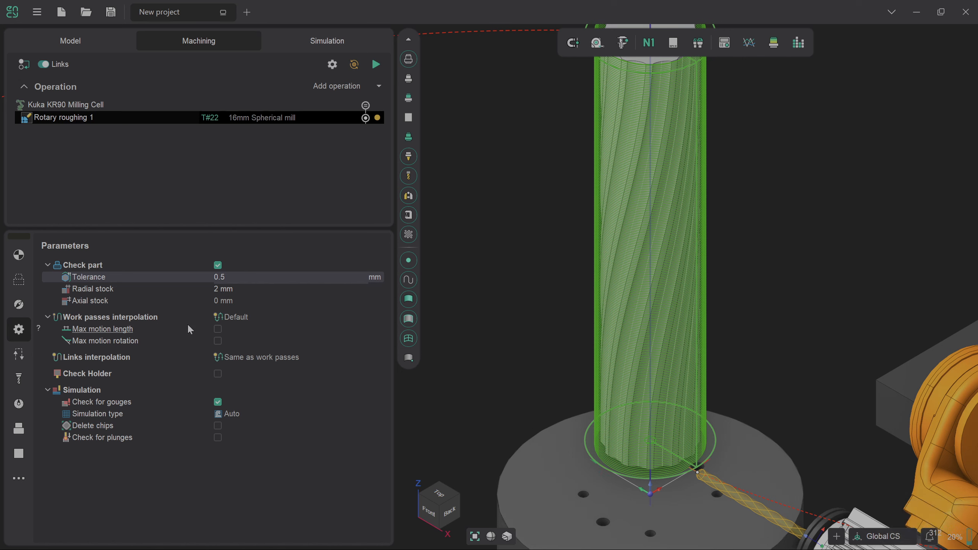
{"action": "left_click", "coordinate": [23, 307]}
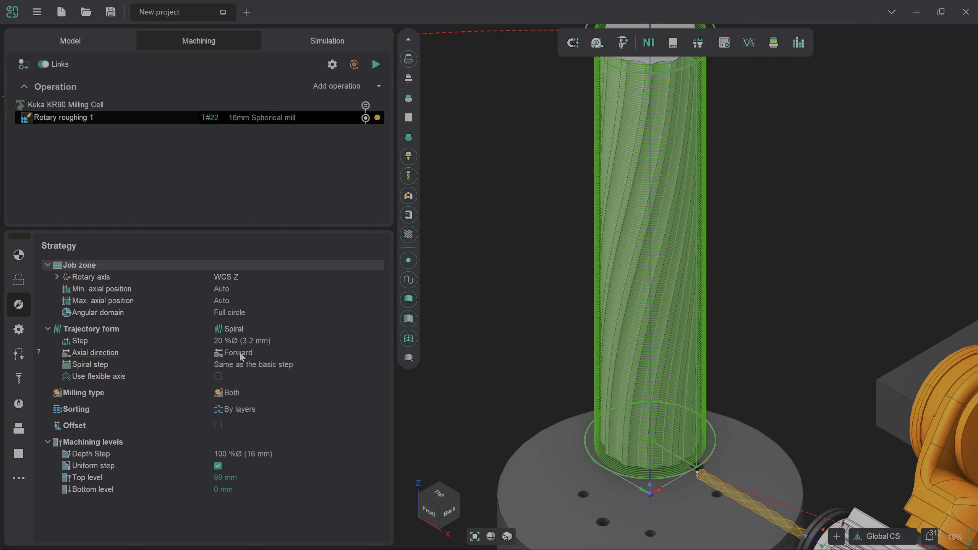
{"action": "scroll", "coordinate": [701, 485], "scroll_direction": "down", "scroll_amount": 3}
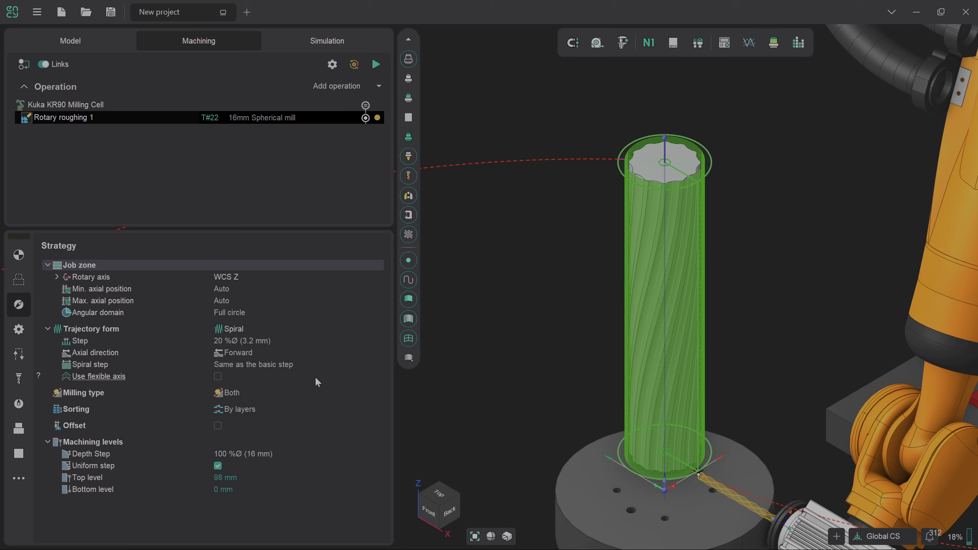
- Set both the approach and the return of the rotary roughing to Avoid collisions and regenerate its toolpath
{"action": "left_click", "coordinate": [17, 354]}
{"action": "left_click", "coordinate": [349, 278]}
{"action": "left_click", "coordinate": [379, 277]}
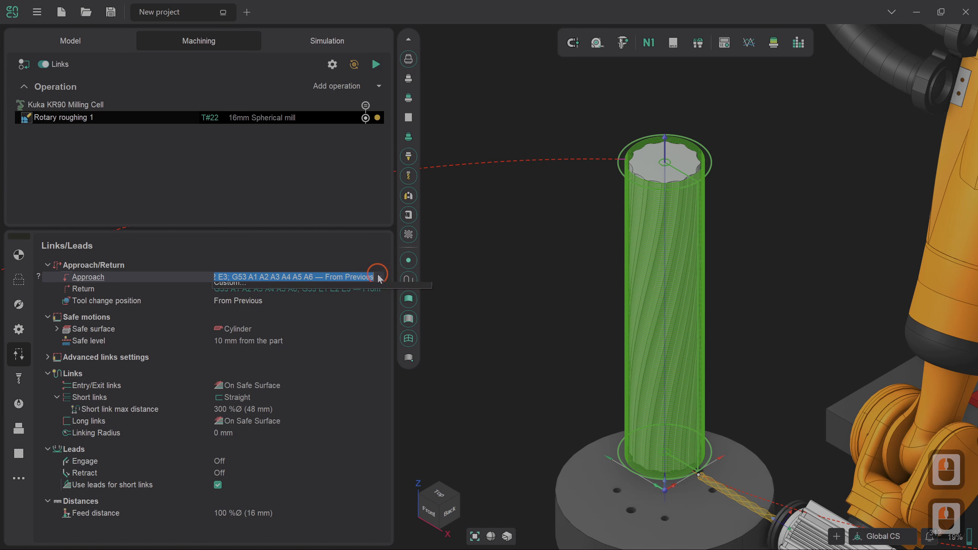
{"action": "left_click", "coordinate": [375, 283]}
{"action": "left_click", "coordinate": [377, 290]}
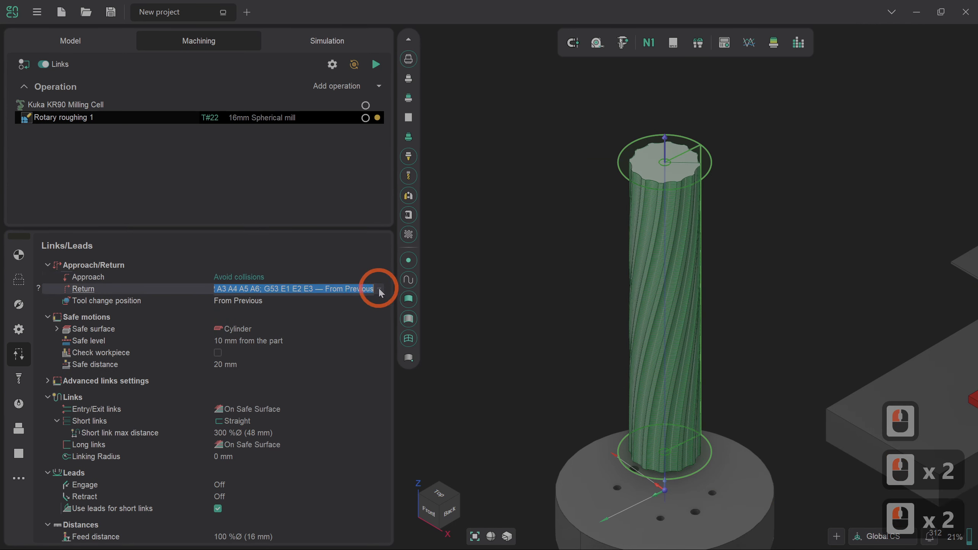
{"action": "left_click", "coordinate": [379, 289]}
{"action": "left_click", "coordinate": [375, 299]}
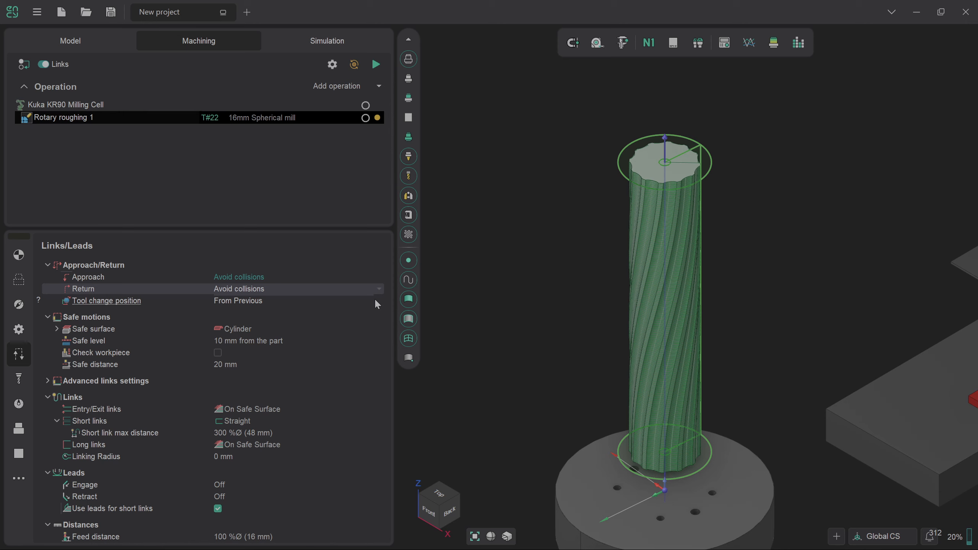
{"action": "left_click", "coordinate": [375, 65]}
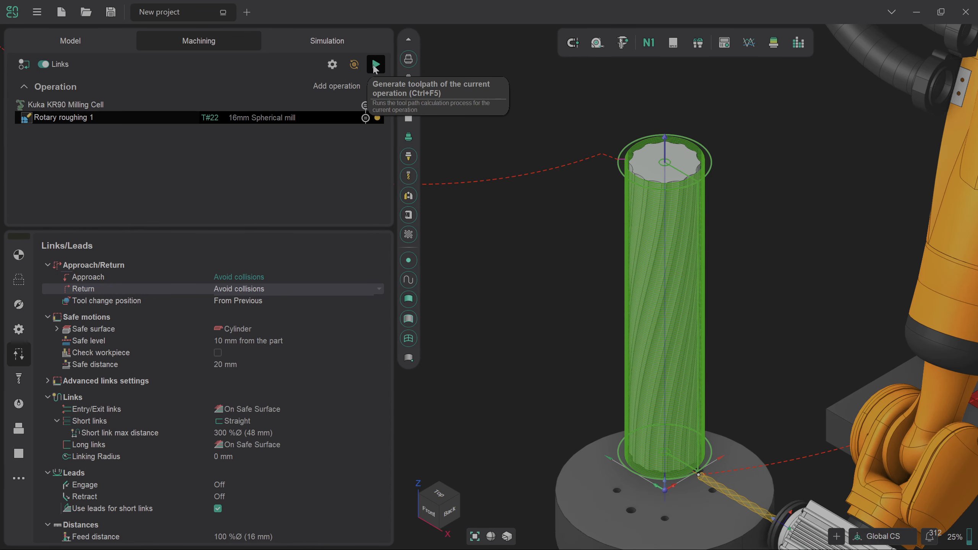
- Start the machining simulation of the rotary roughing with the robot cell in view and raise the playback speed to nearly maximum
{"action": "left_click", "coordinate": [351, 40]}
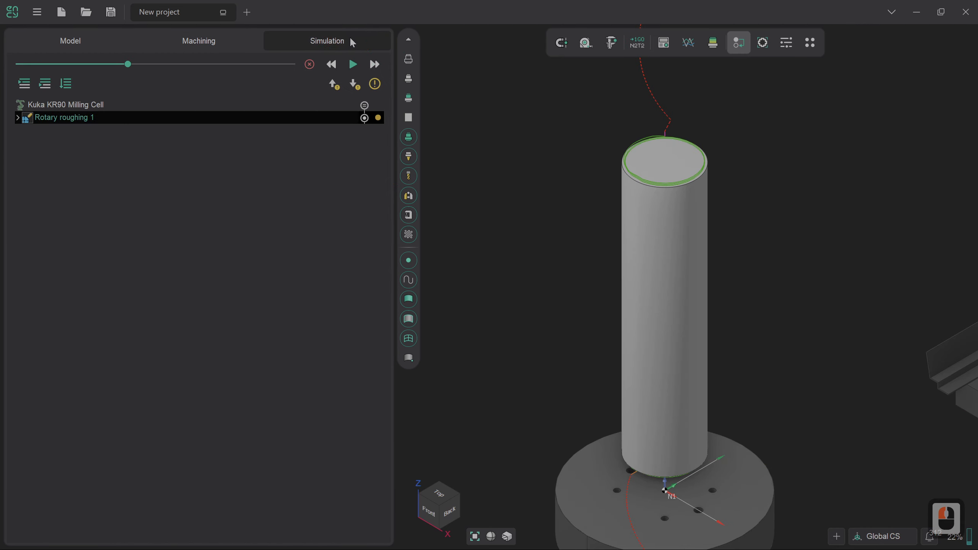
{"action": "scroll", "coordinate": [342, 39], "scroll_direction": "down", "scroll_amount": 1}
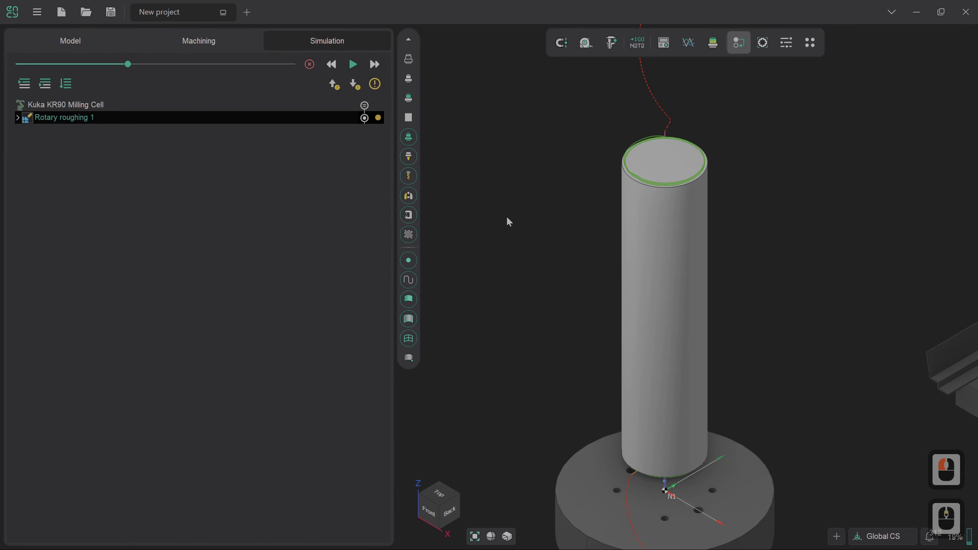
{"action": "scroll", "coordinate": [507, 217], "scroll_direction": "down", "scroll_amount": 3}
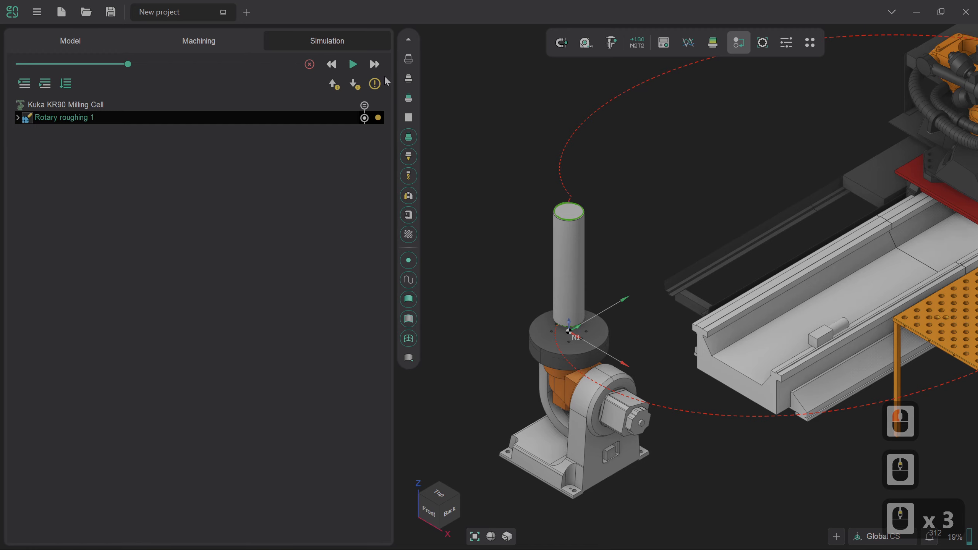
{"action": "left_click", "coordinate": [353, 64]}
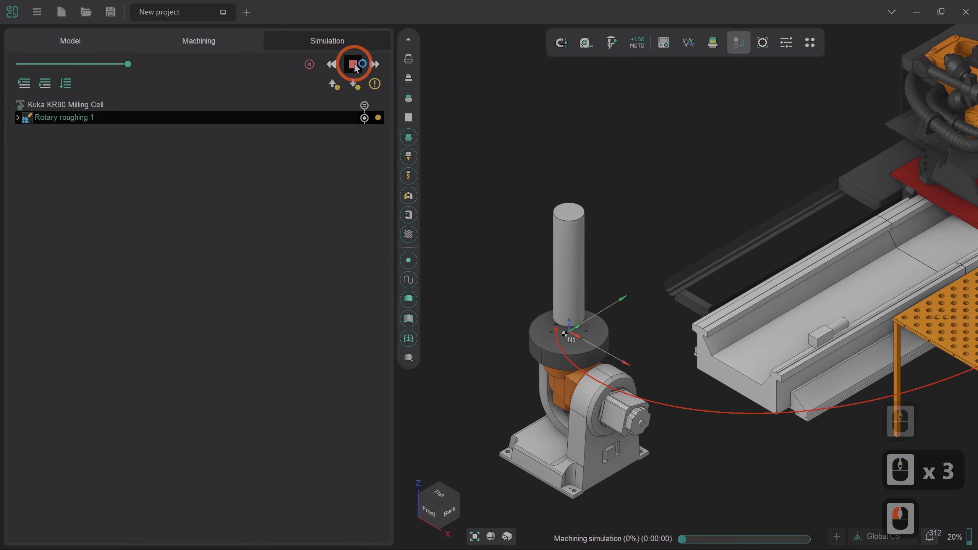
{"action": "scroll", "coordinate": [460, 229], "scroll_direction": "down", "scroll_amount": 2}
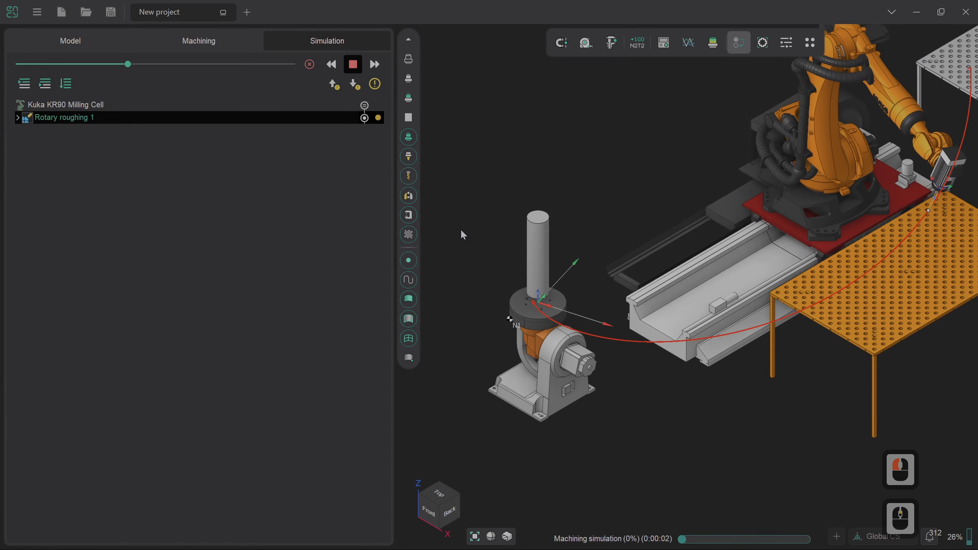
{"action": "scroll", "coordinate": [461, 232], "scroll_direction": "up", "scroll_amount": 2}
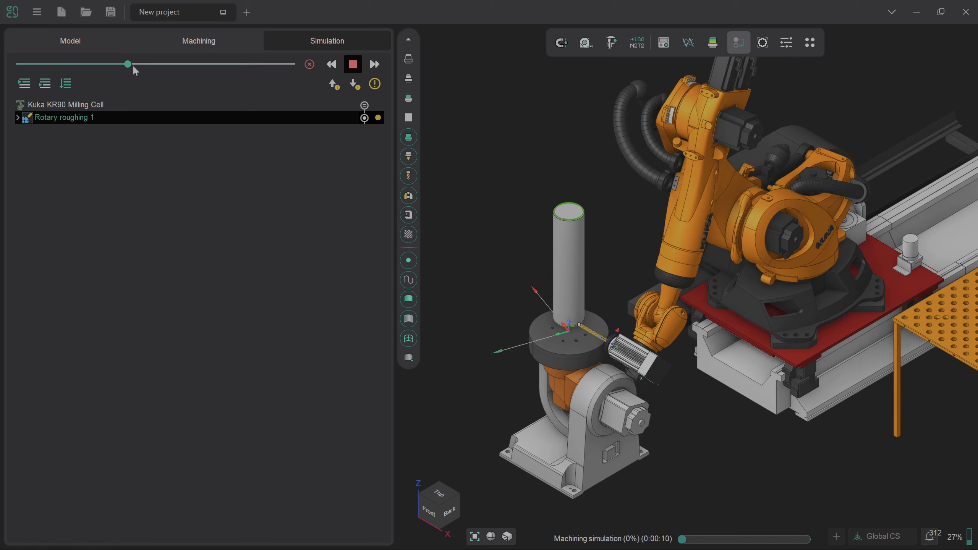
{"action": "left_click_drag", "start_coordinate": [128, 64], "coordinate": [296, 70]}
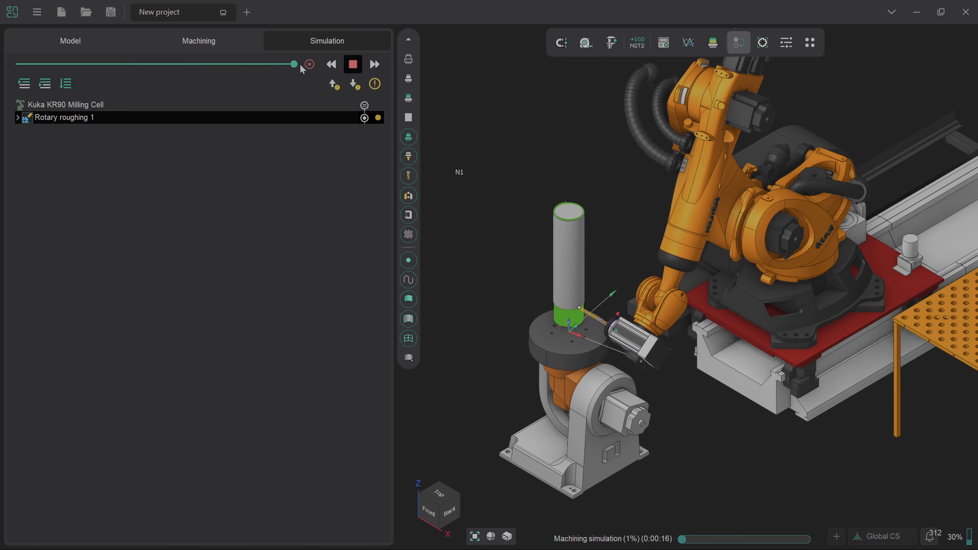